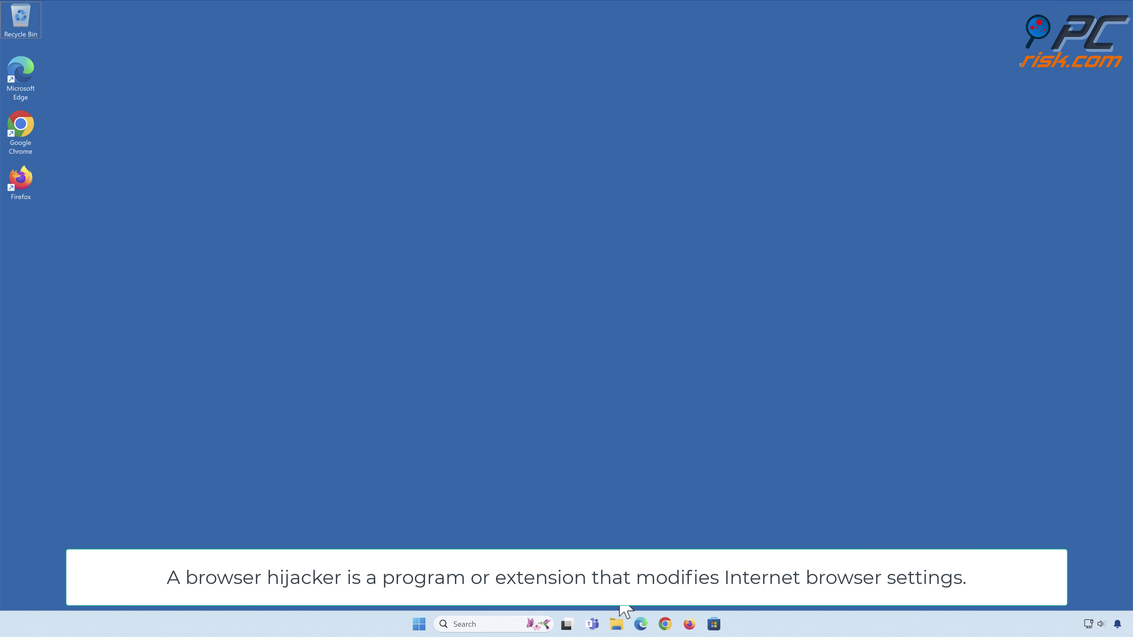
Launch Google Chrome from the taskbar to a blank New Tab page.
left_click(665, 623)
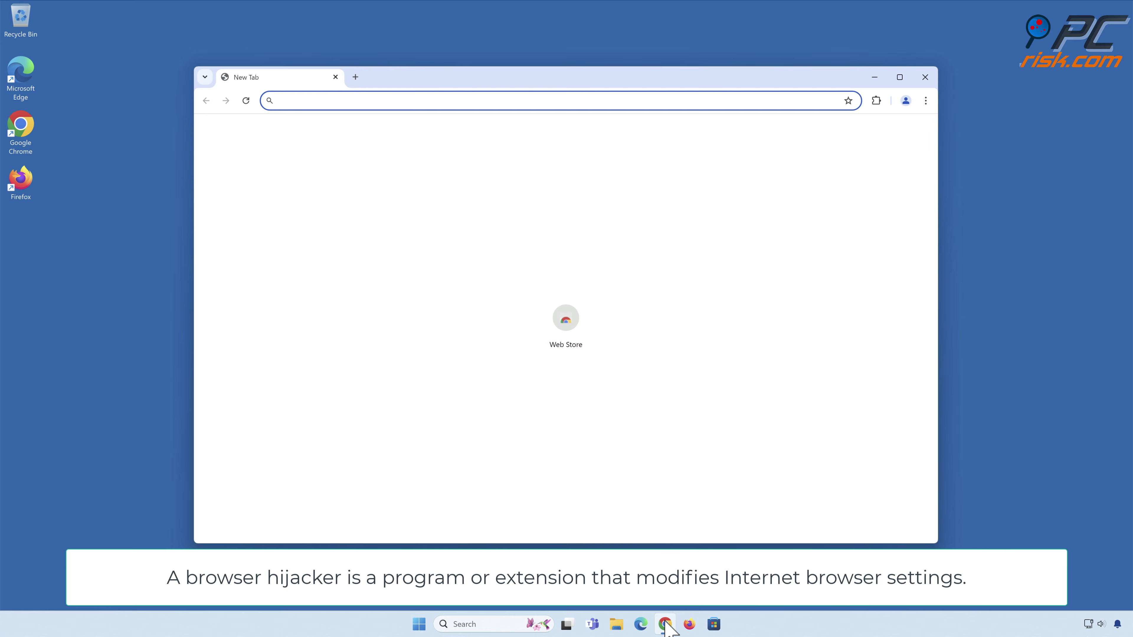
Search for 'testing search engine' from the address bar, landing on doktox.com results.
type("testing search engine")
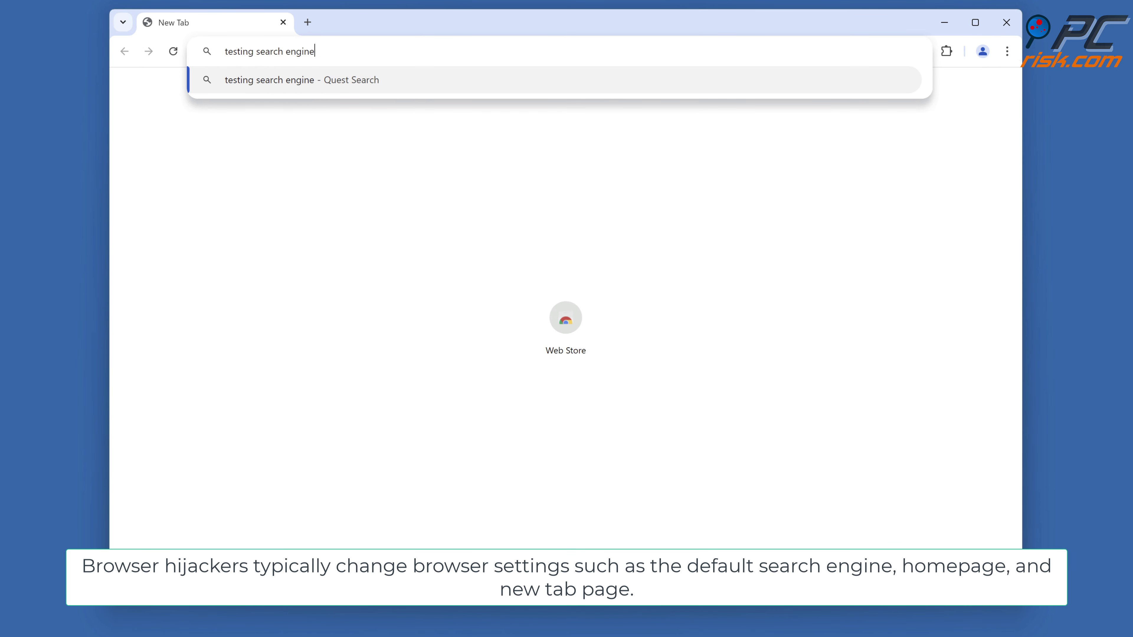
key("Return")
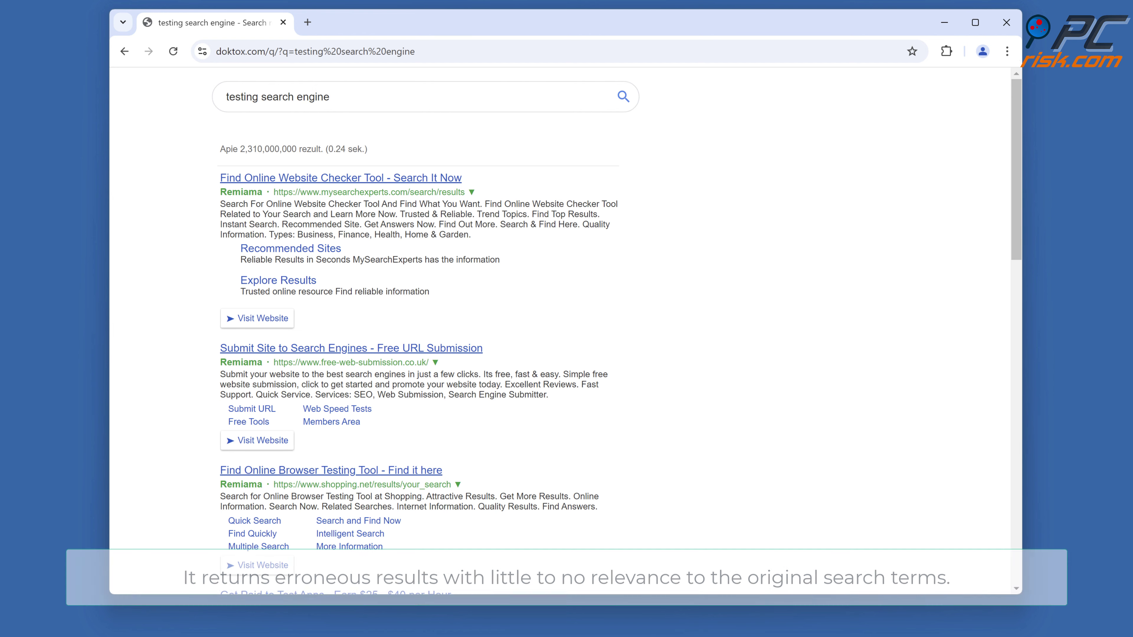
Bring up Chrome's Manage Extensions page, which lists the EasySearch extension.
left_click(926, 100)
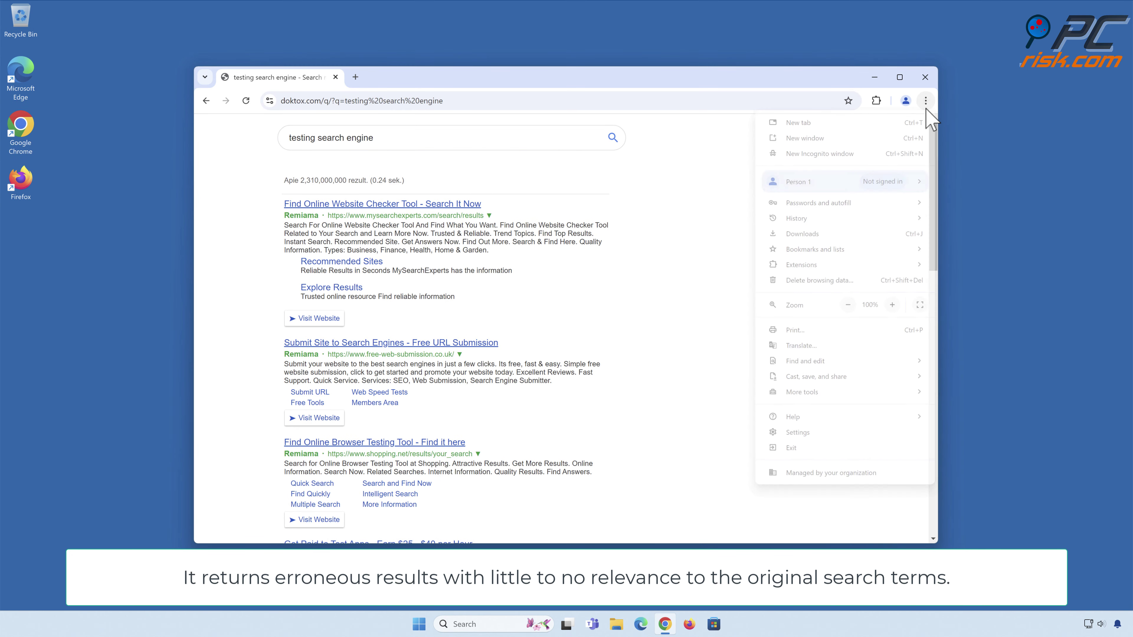
mouse_move(845, 266)
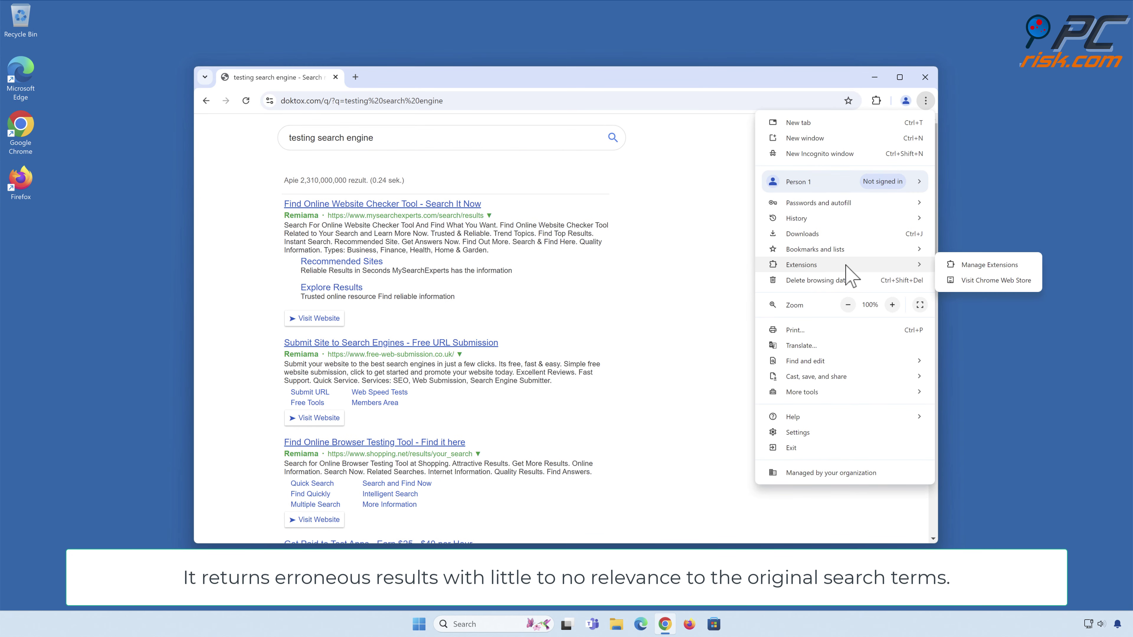
left_click(988, 268)
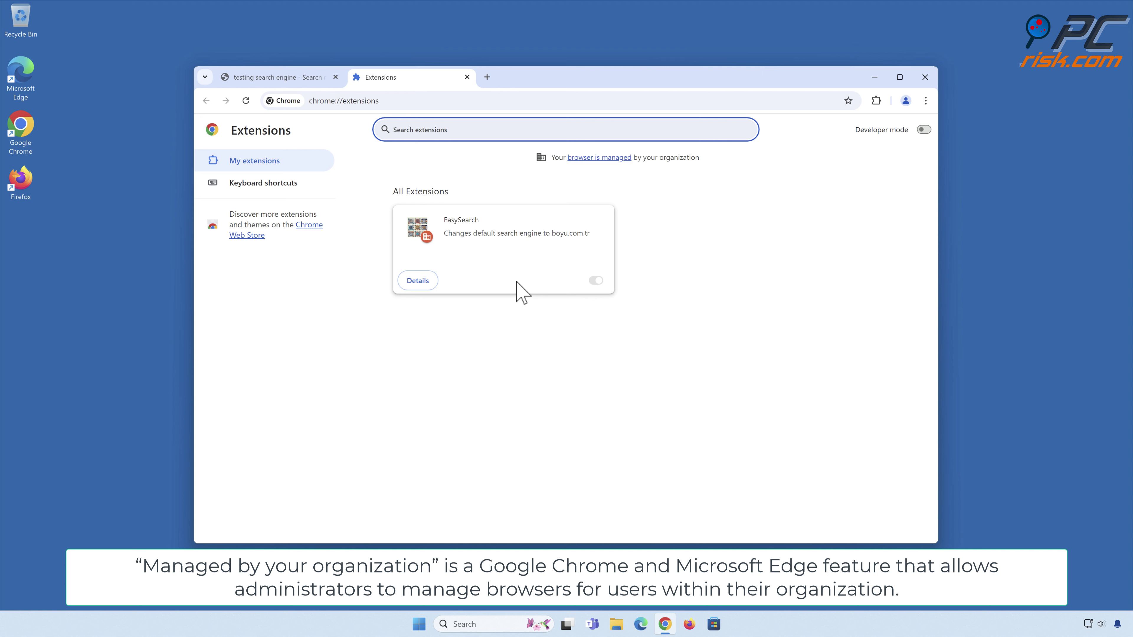
Go to Settings > Search engine, showing Quest as default controlled by EasySearch.
left_click(925, 101)
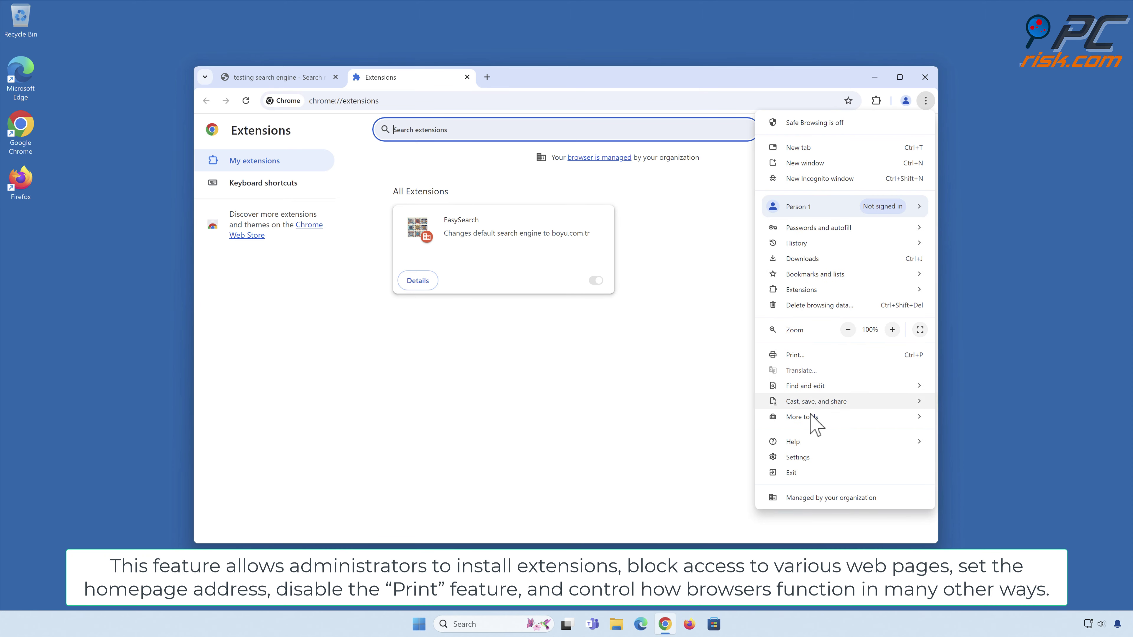
left_click(797, 462)
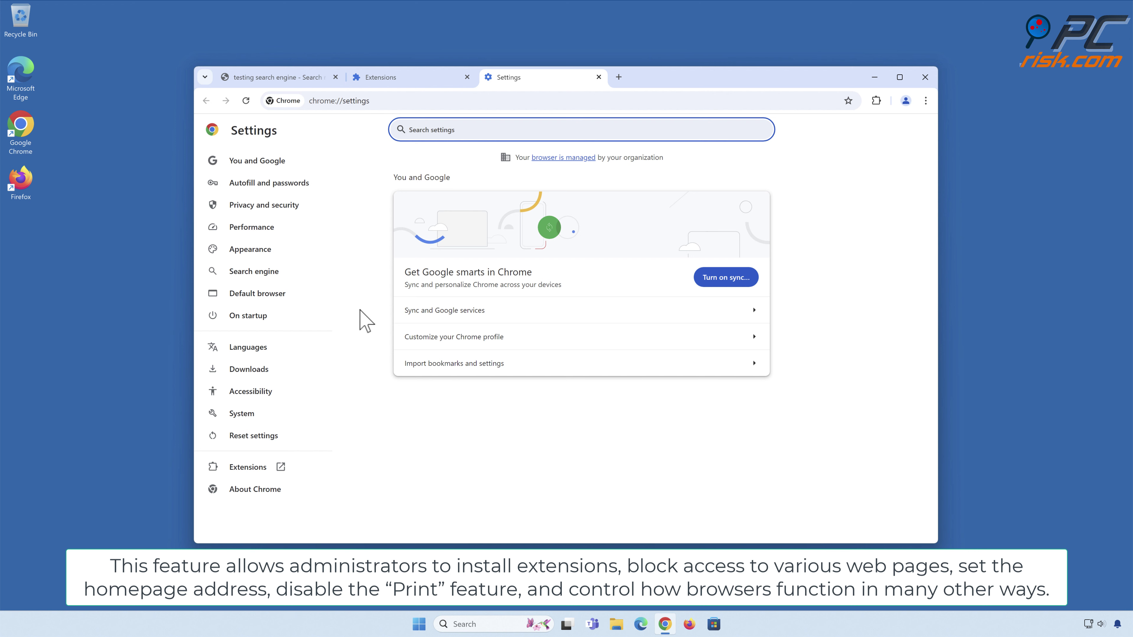
left_click(254, 290)
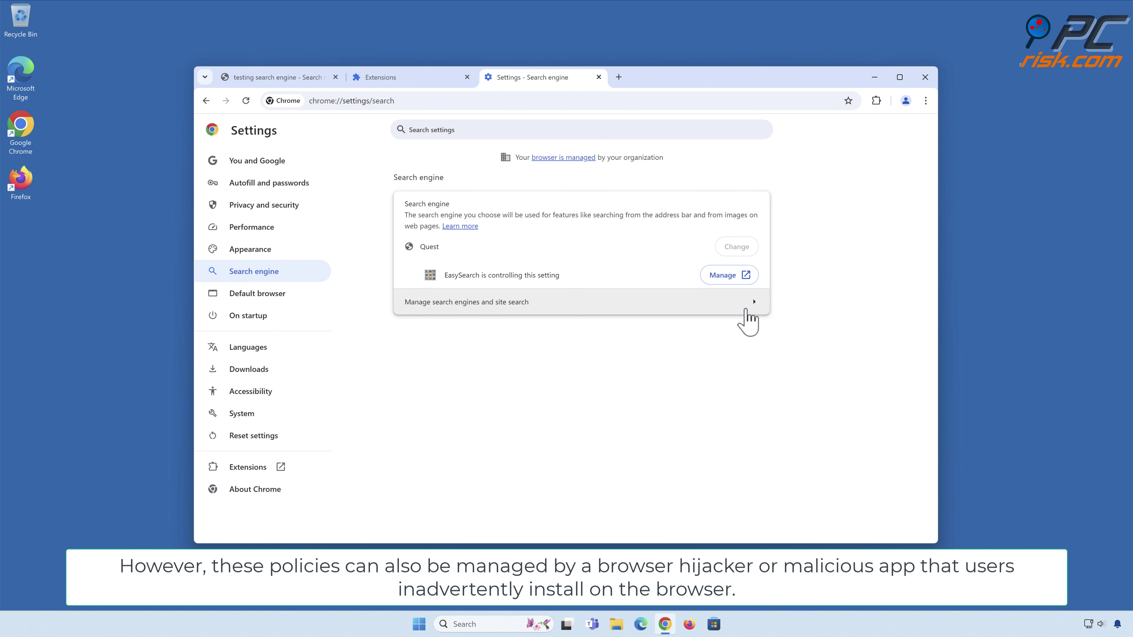
Review the full Manage search engines list, then close the Chrome window.
left_click(757, 312)
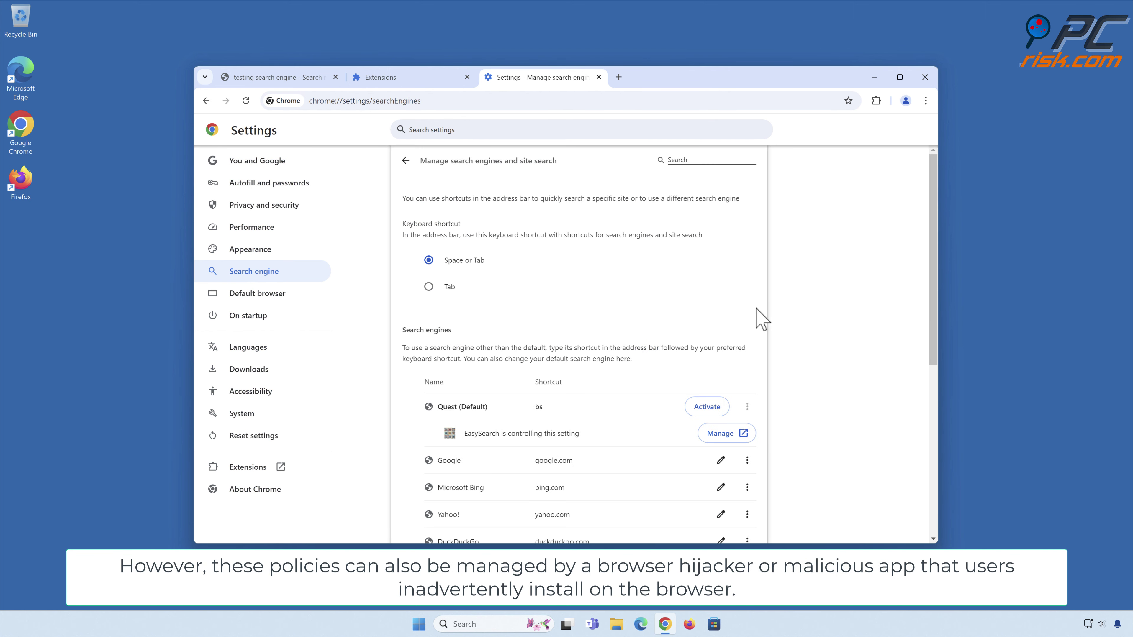
scroll(761, 318, "down", 3)
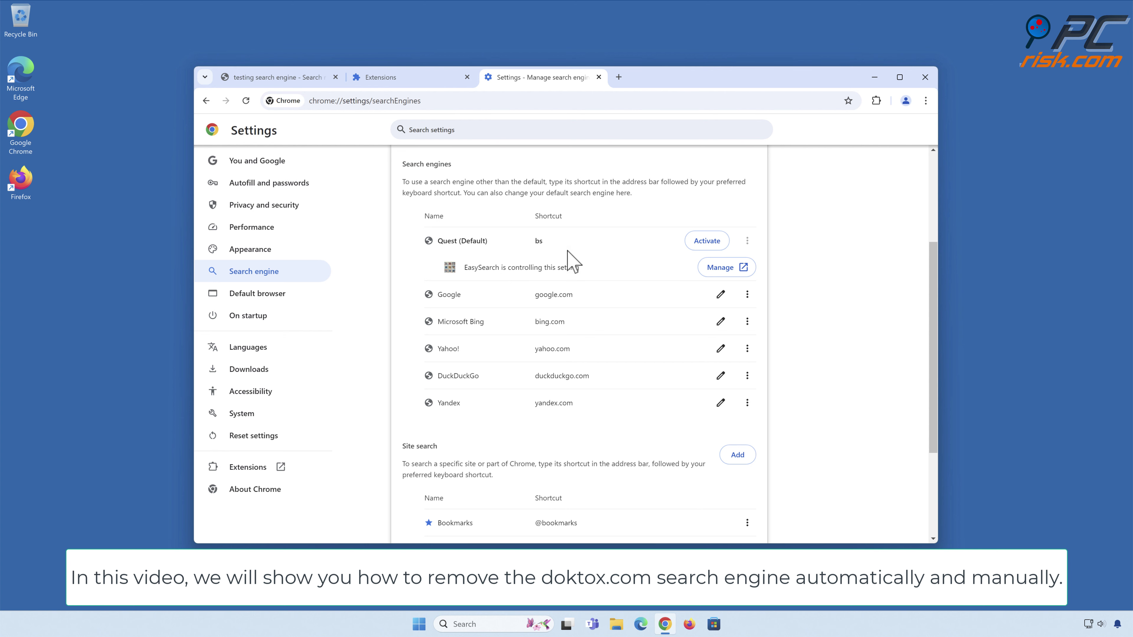
left_click(925, 77)
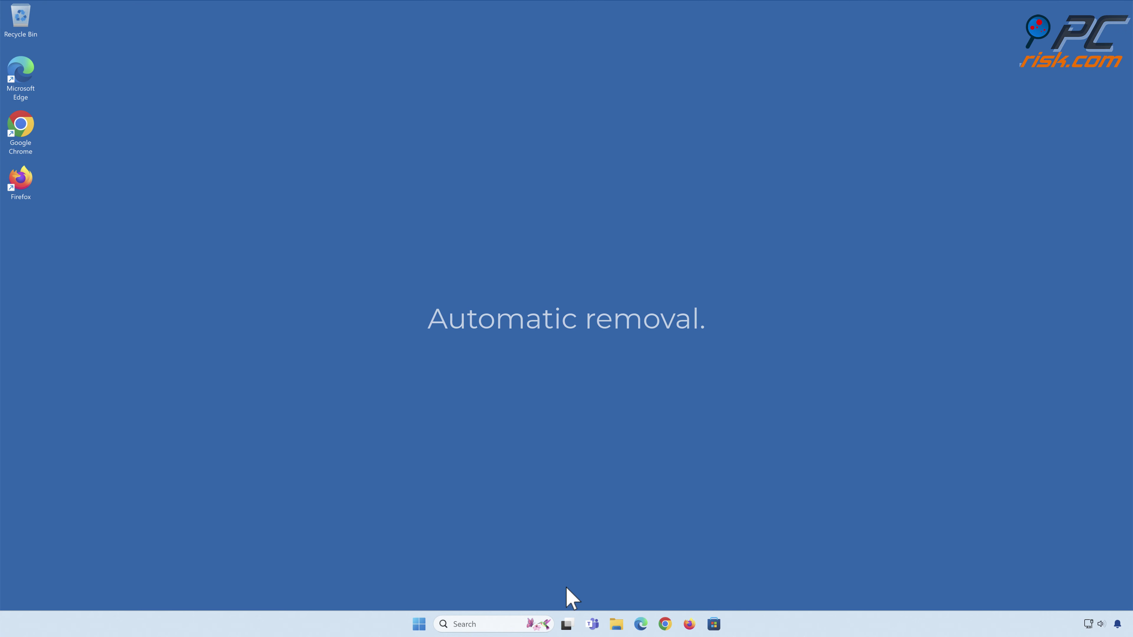
Reopen Chrome, go to combocleaner.com and download the CCSetup.exe Combo Cleaner installer.
left_click(664, 625)
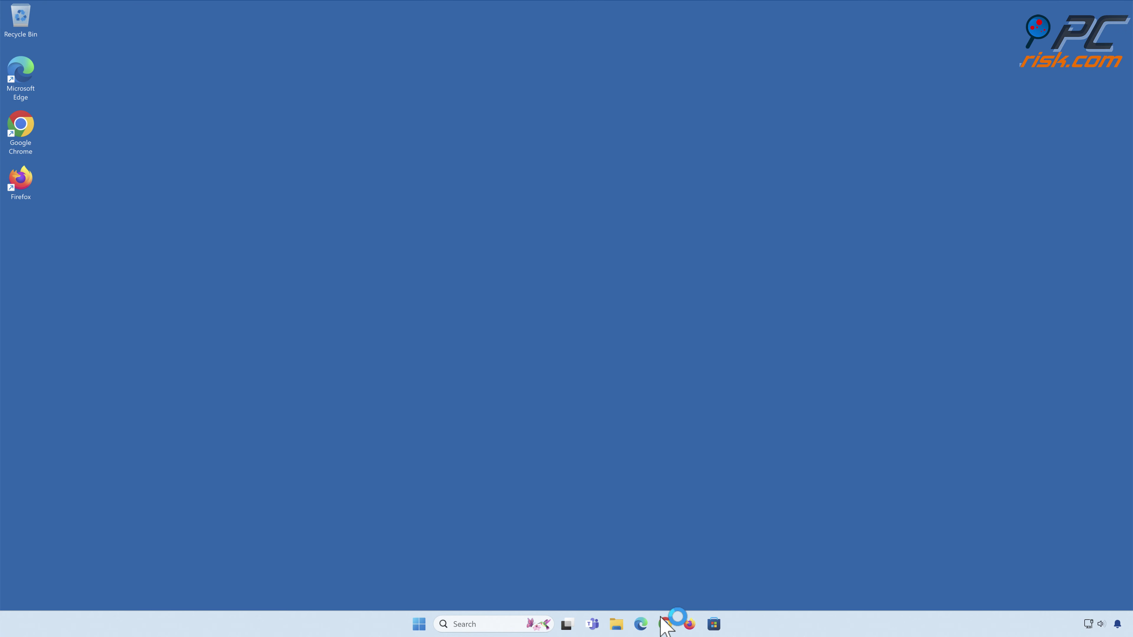
type("combocleaner.com")
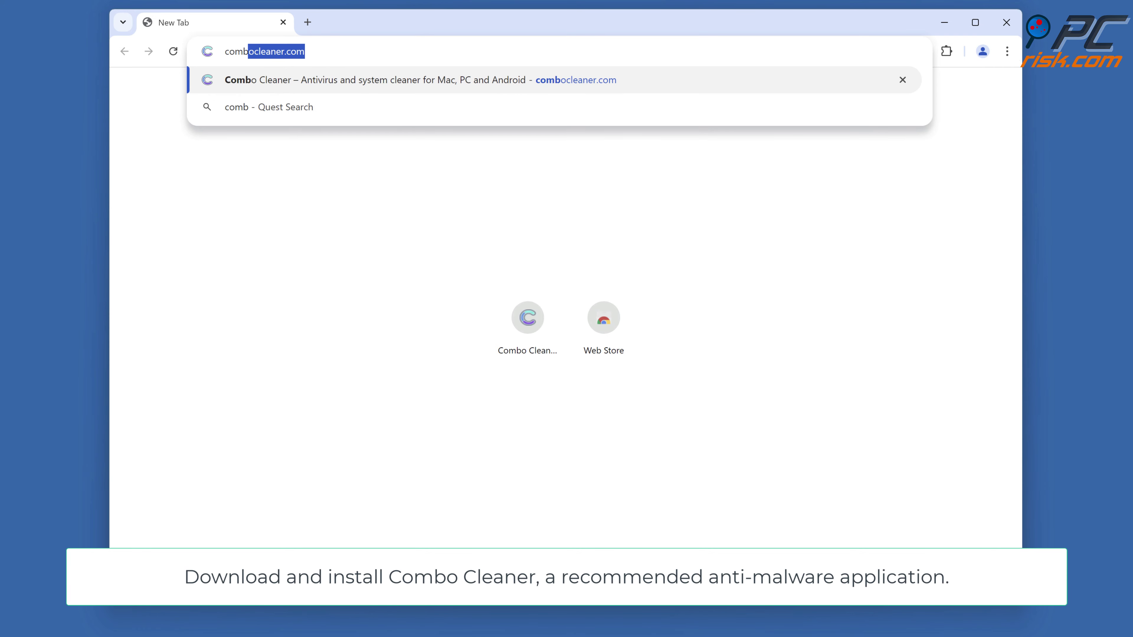
key("Return")
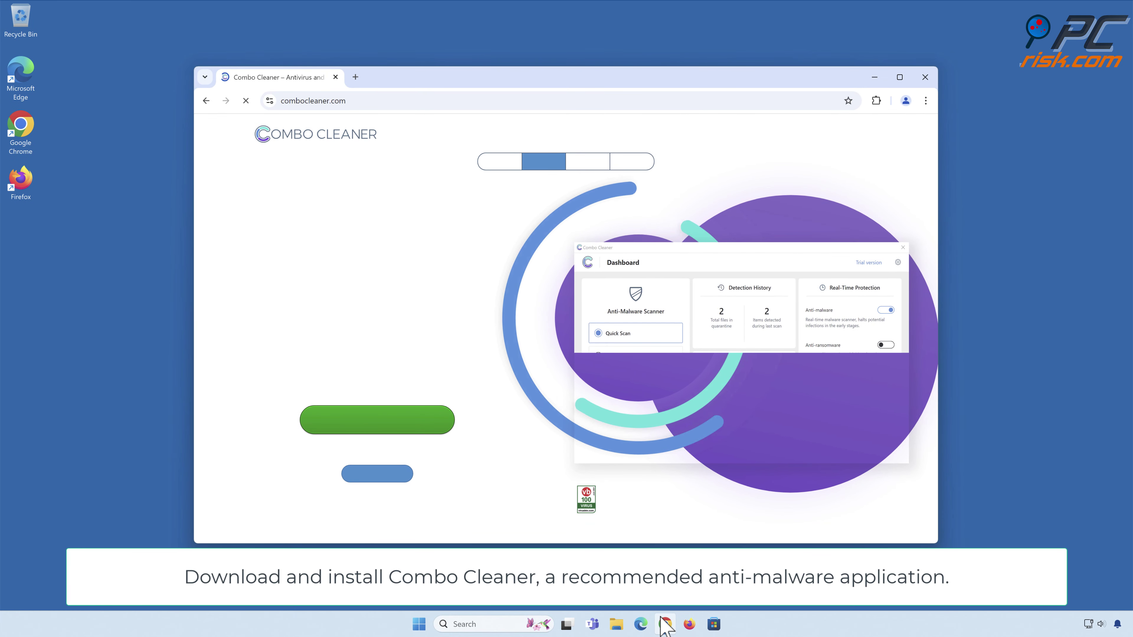
left_click(376, 429)
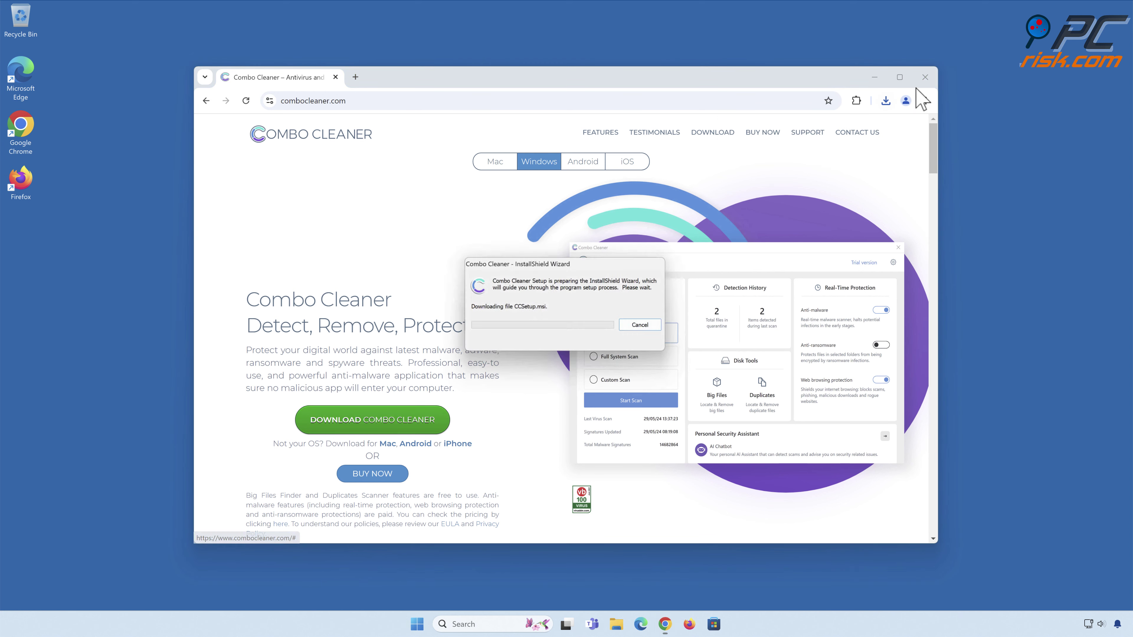
Install Combo Cleaner to the default folder and launch it to scan for threats.
left_click(874, 76)
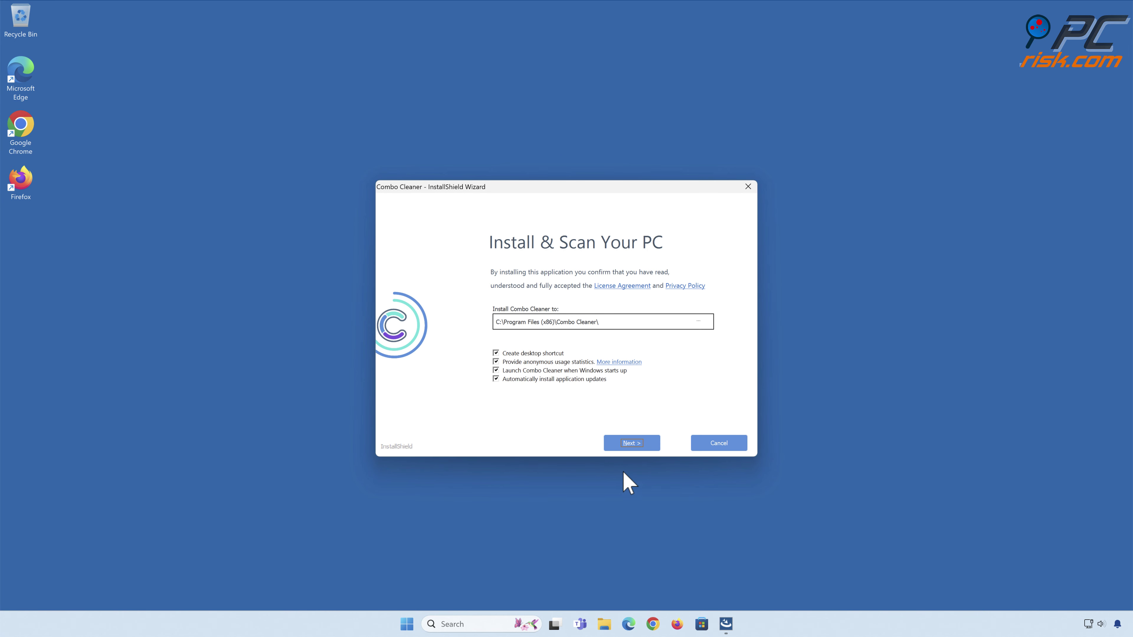
left_click(633, 448)
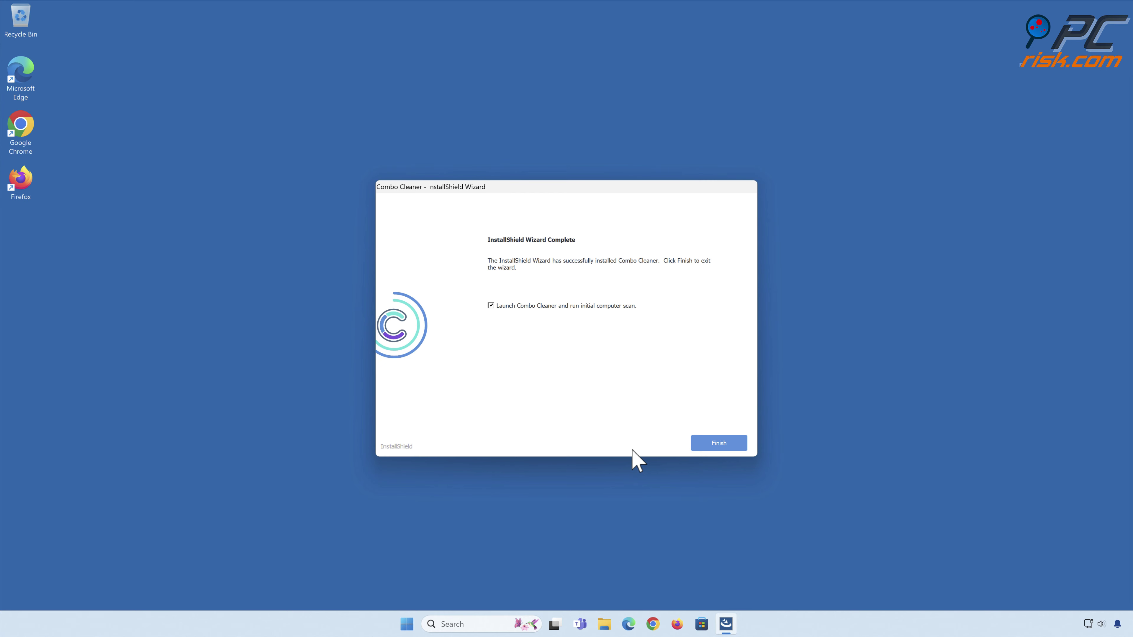
left_click(718, 444)
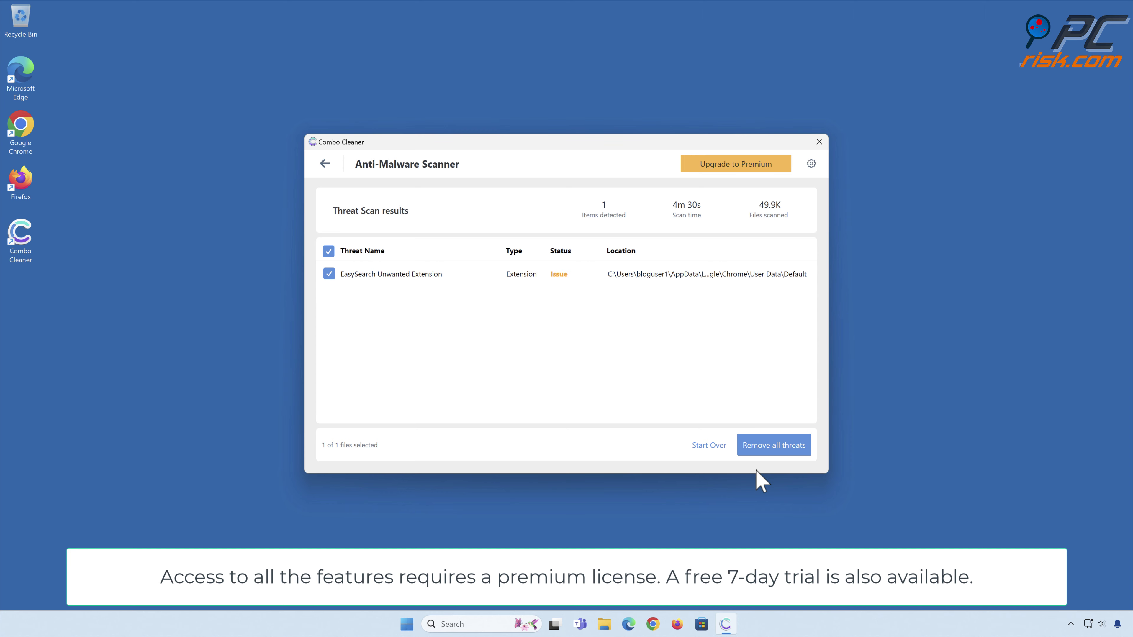
Activate Combo Cleaner's licence by pasting in the activation key.
left_click(774, 453)
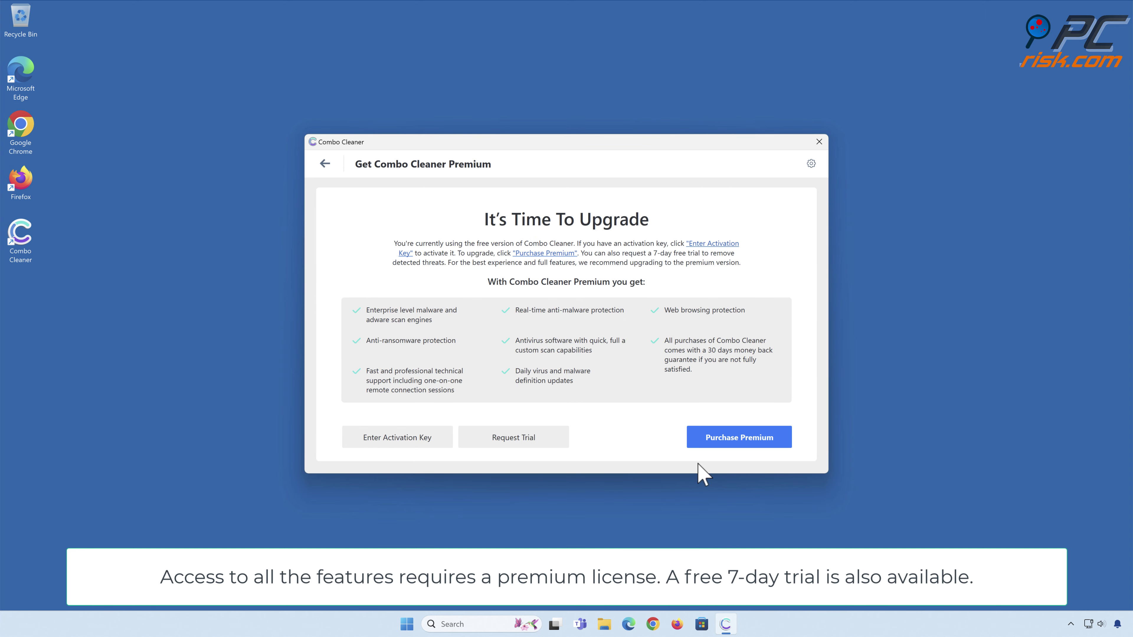
left_click(399, 453)
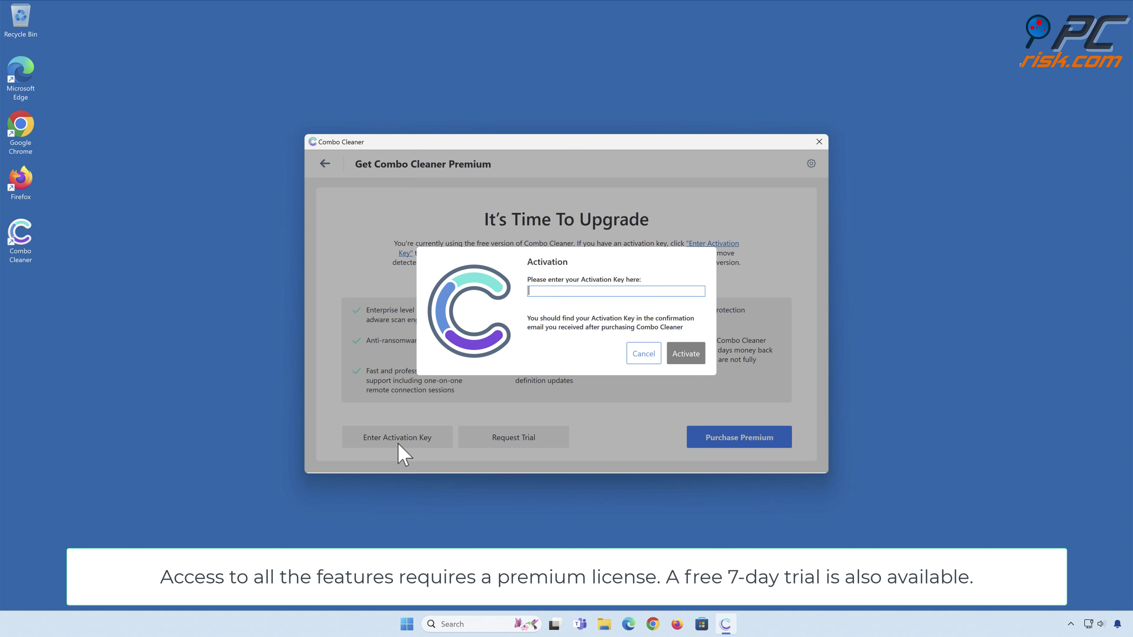
key("ctrl+v")
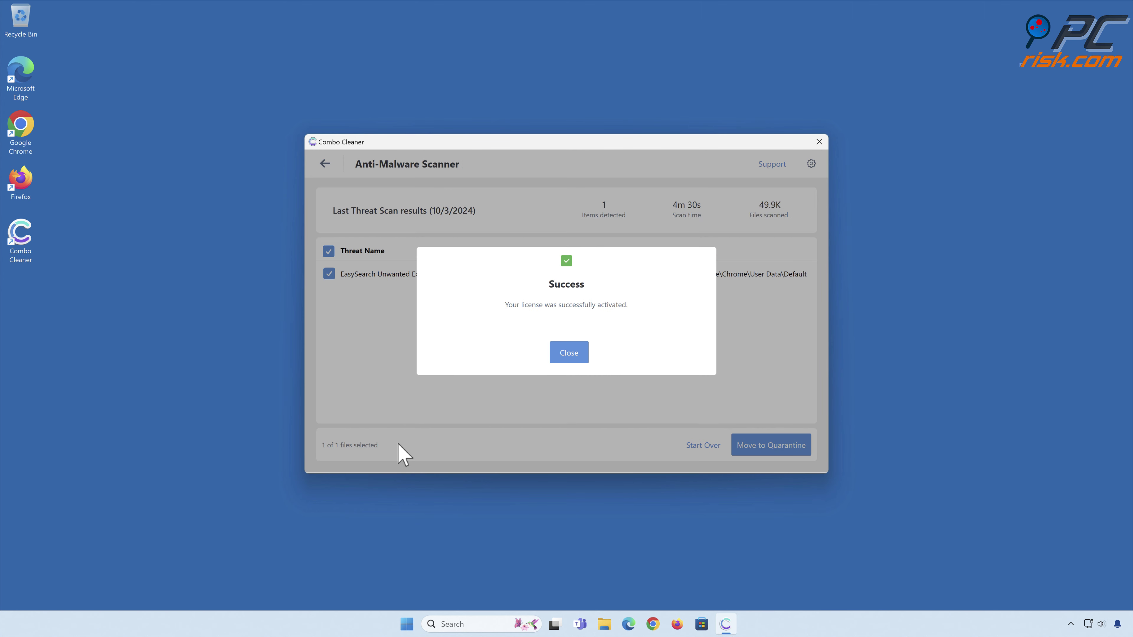
left_click(567, 361)
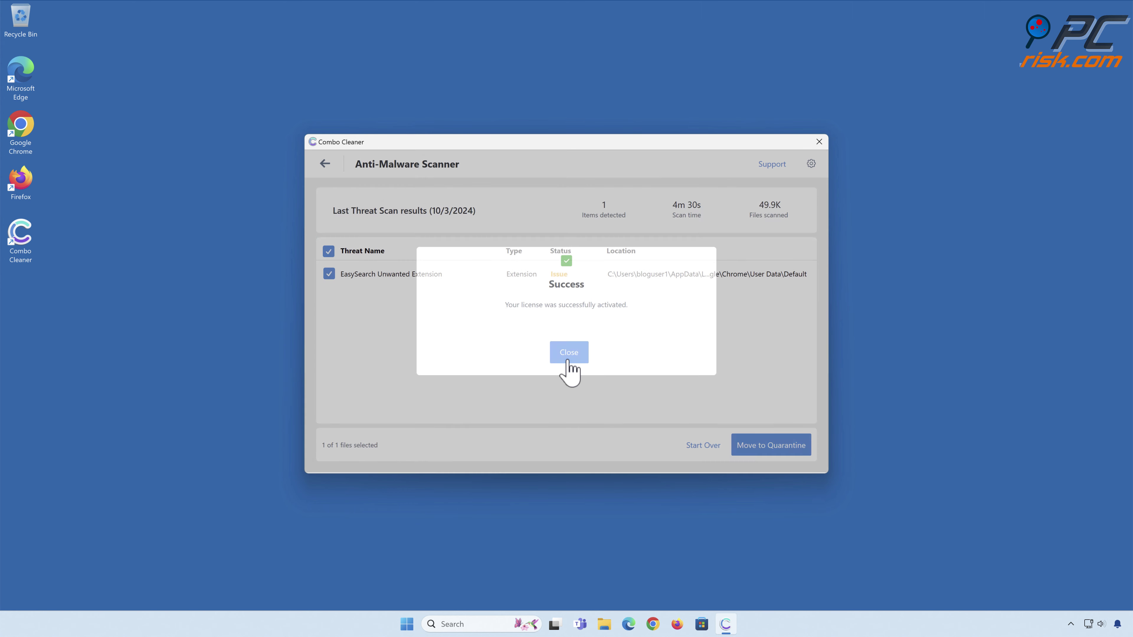
Quarantine the EasySearch Unwanted Extension, then close Combo Cleaner and its tray notification.
left_click(774, 449)
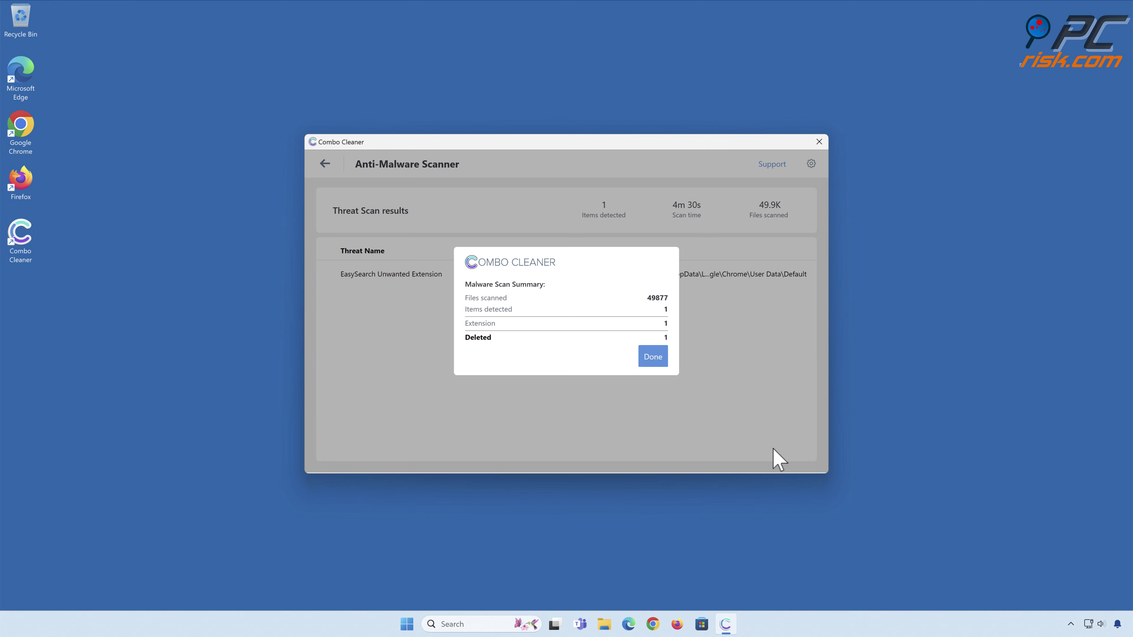
left_click(653, 363)
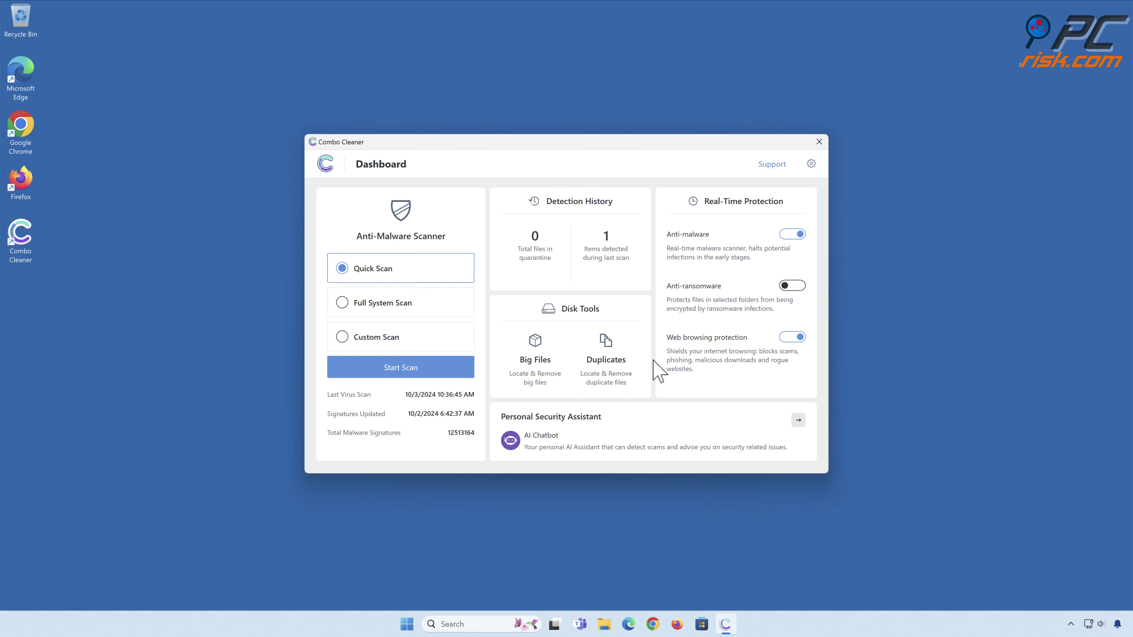
left_click(819, 141)
left_click(1109, 504)
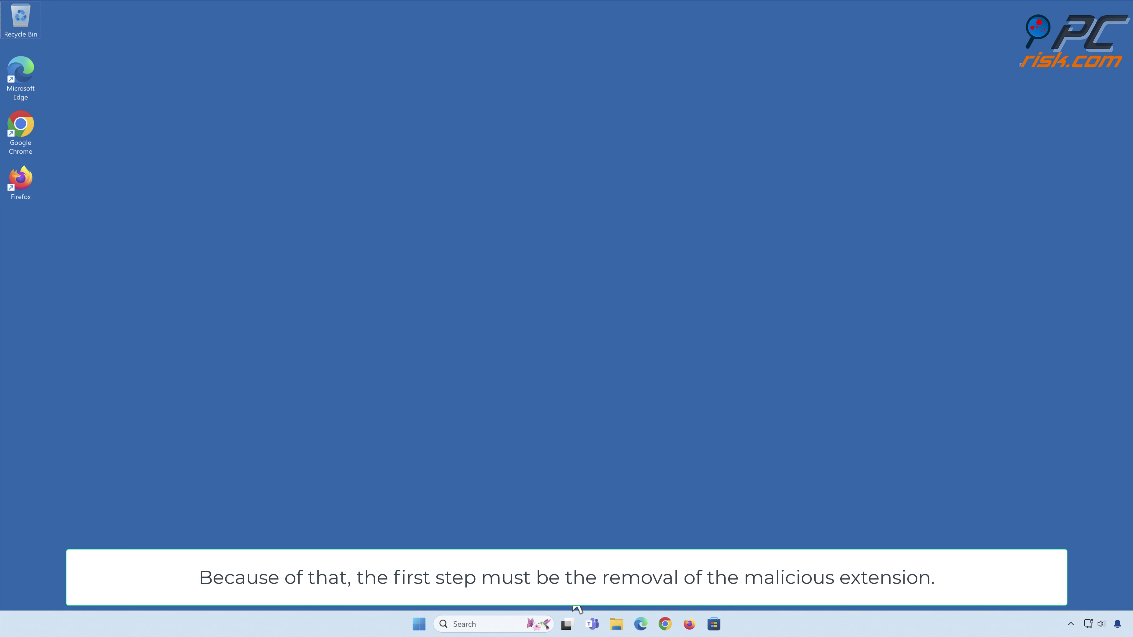
Relaunch Chrome and remove the EasySearch extension from the Extensions page.
left_click(666, 624)
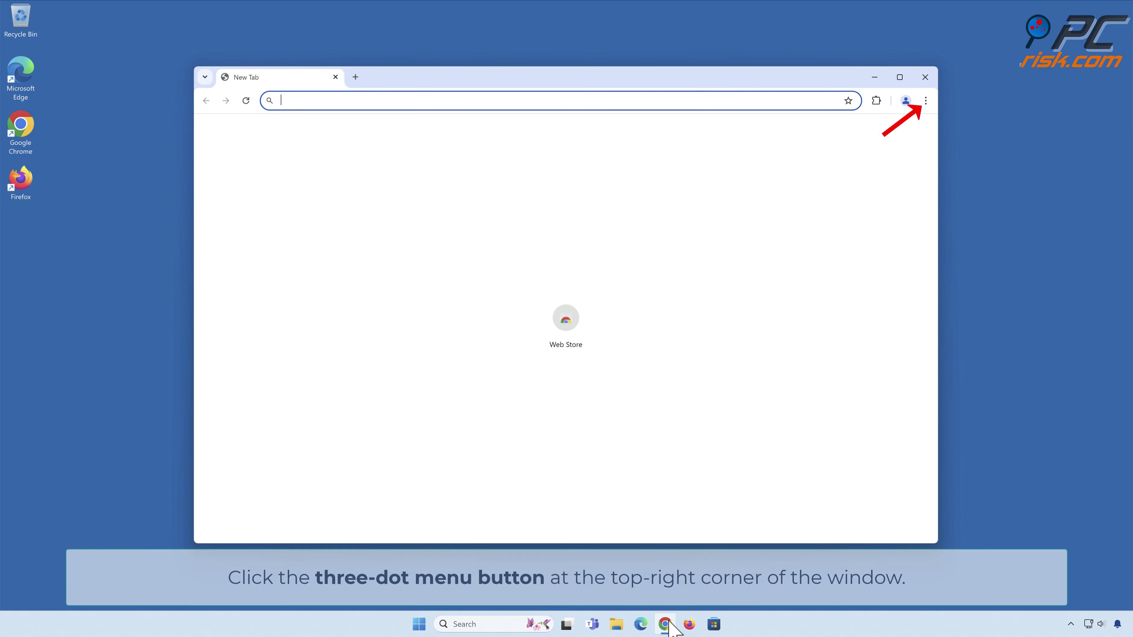
left_click(925, 102)
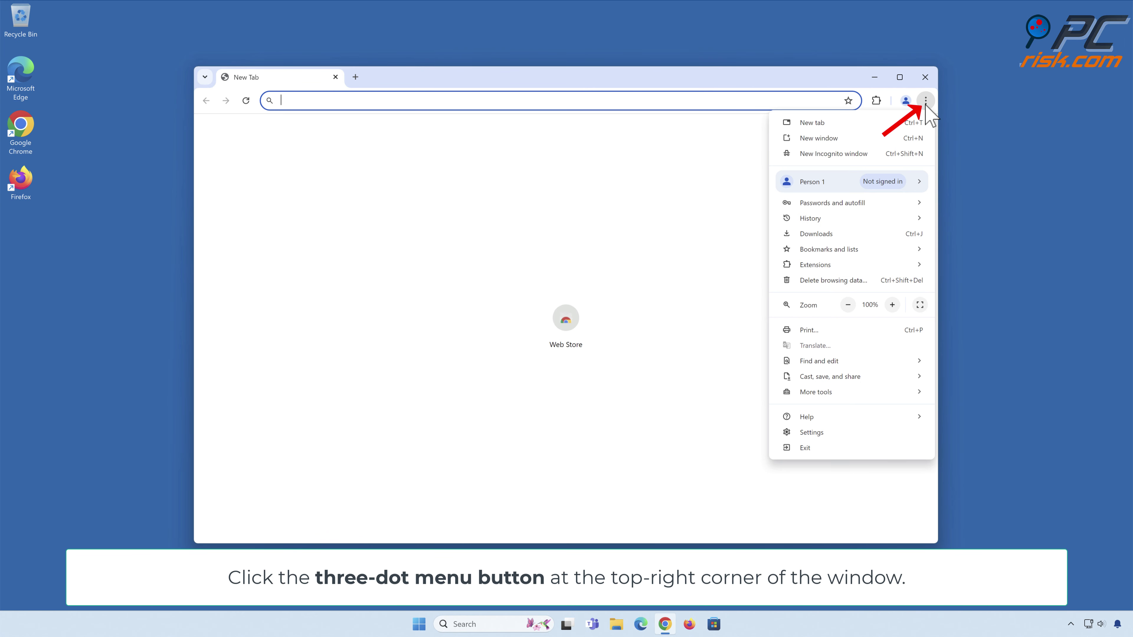
mouse_move(818, 268)
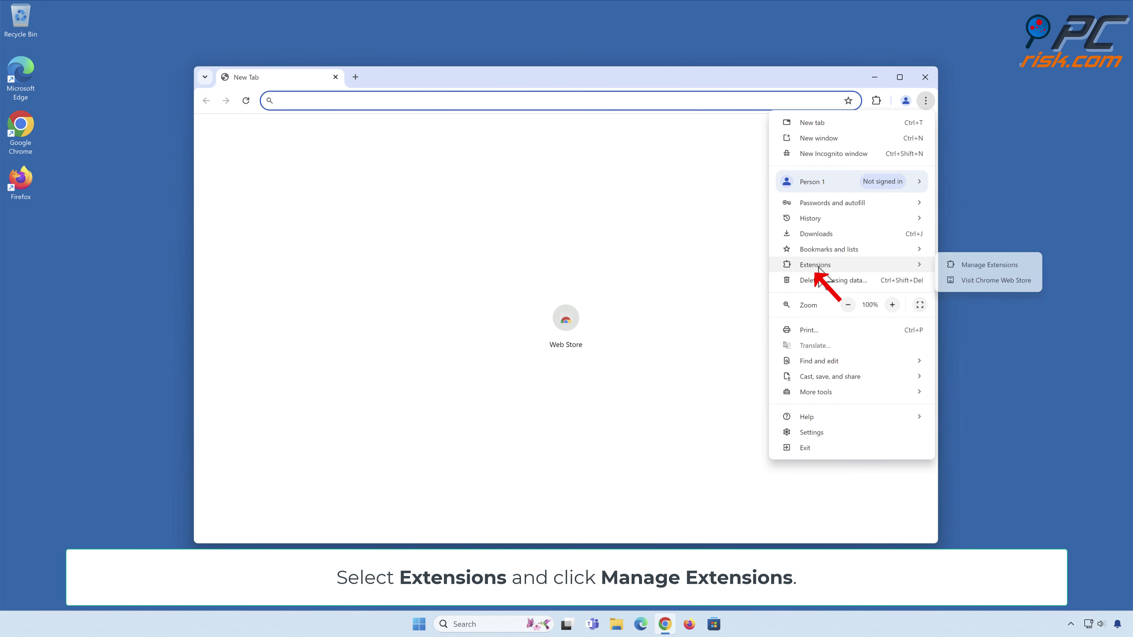
left_click(990, 268)
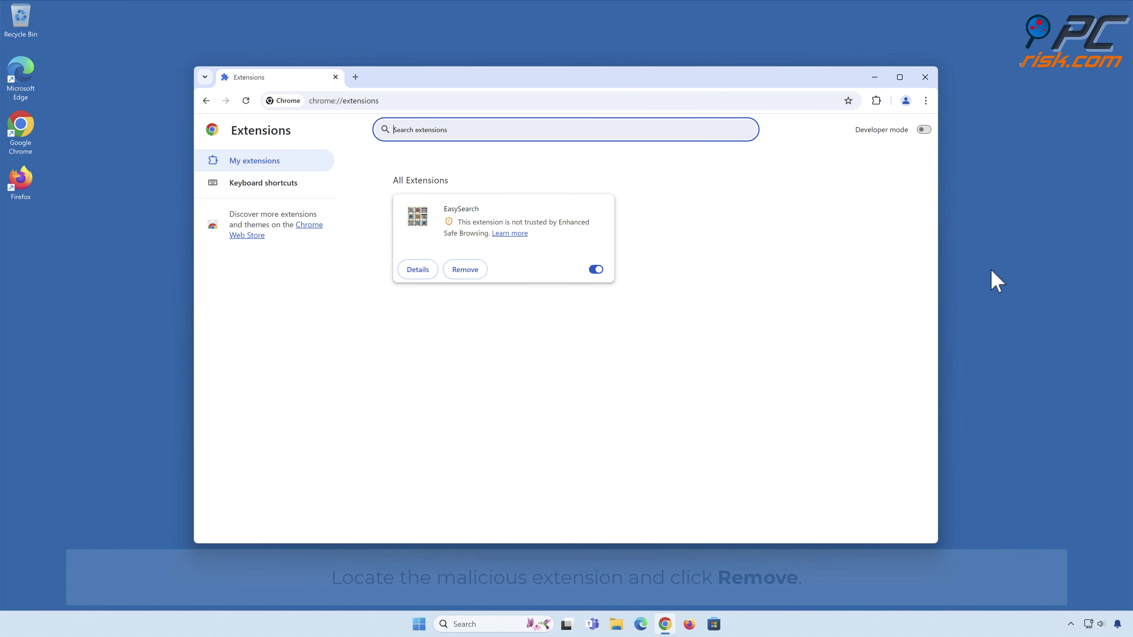
left_click(465, 275)
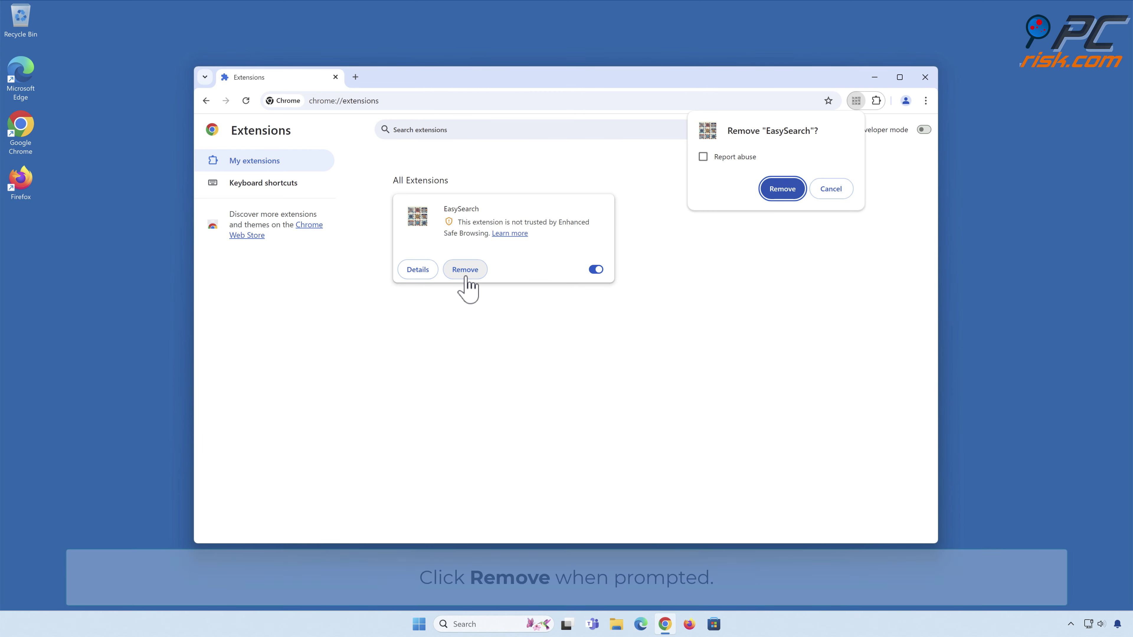
left_click(783, 189)
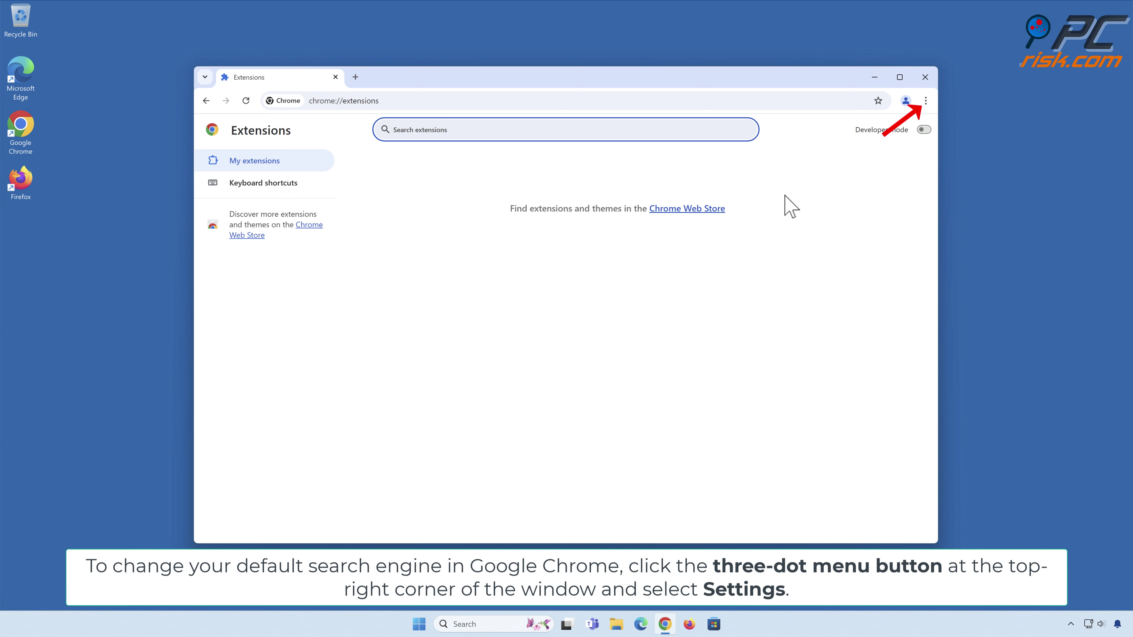
Make Google the default search engine under Manage search engines.
left_click(924, 105)
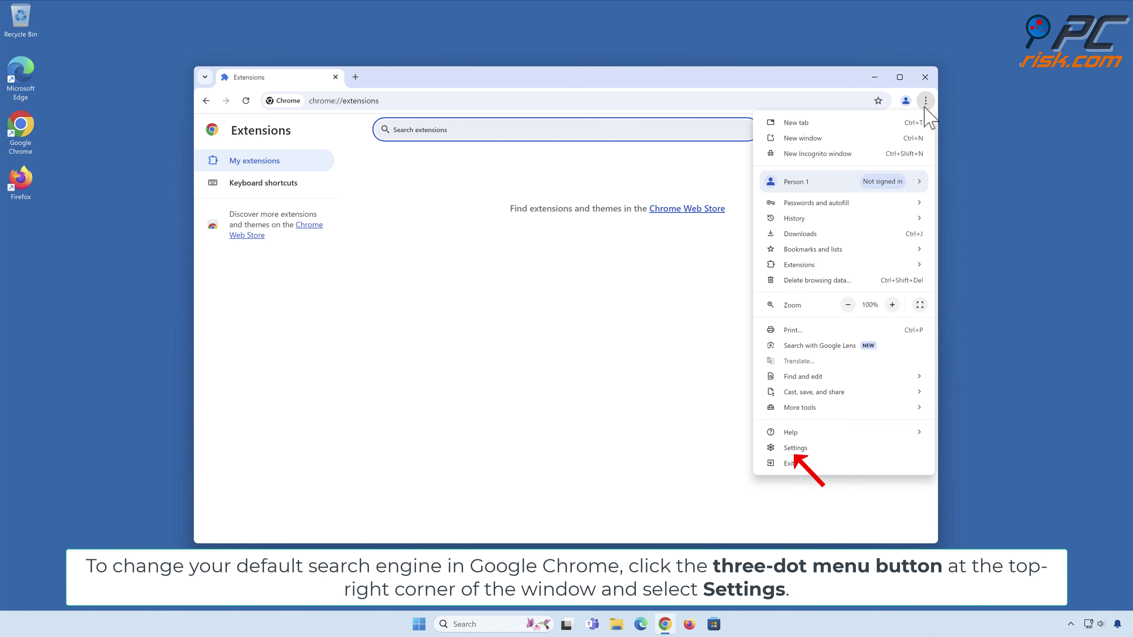
left_click(796, 448)
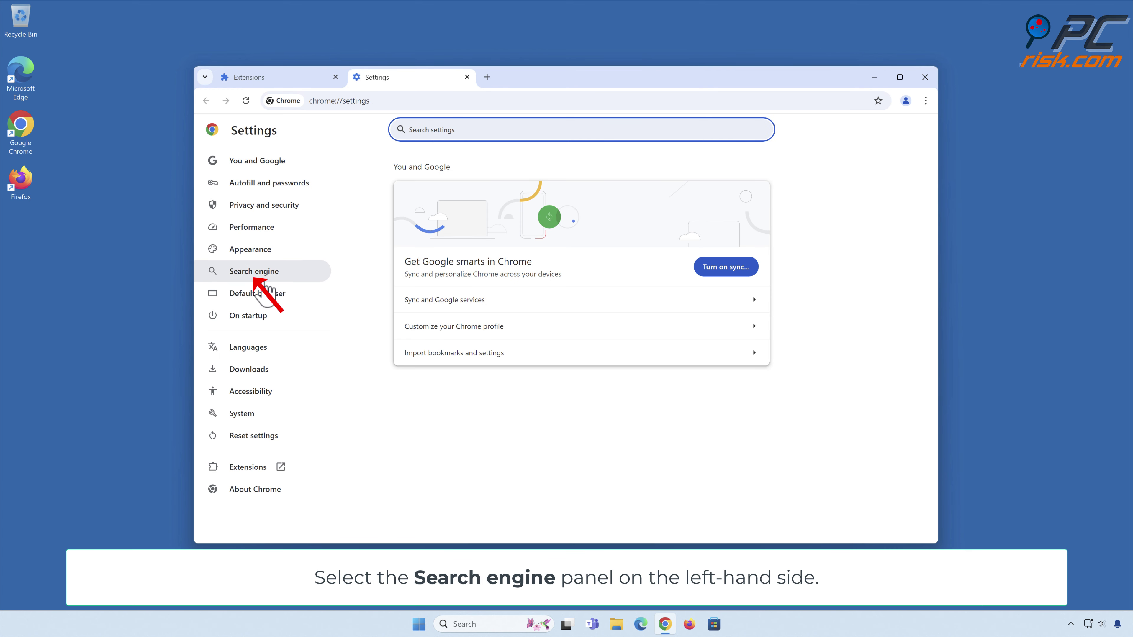
left_click(256, 274)
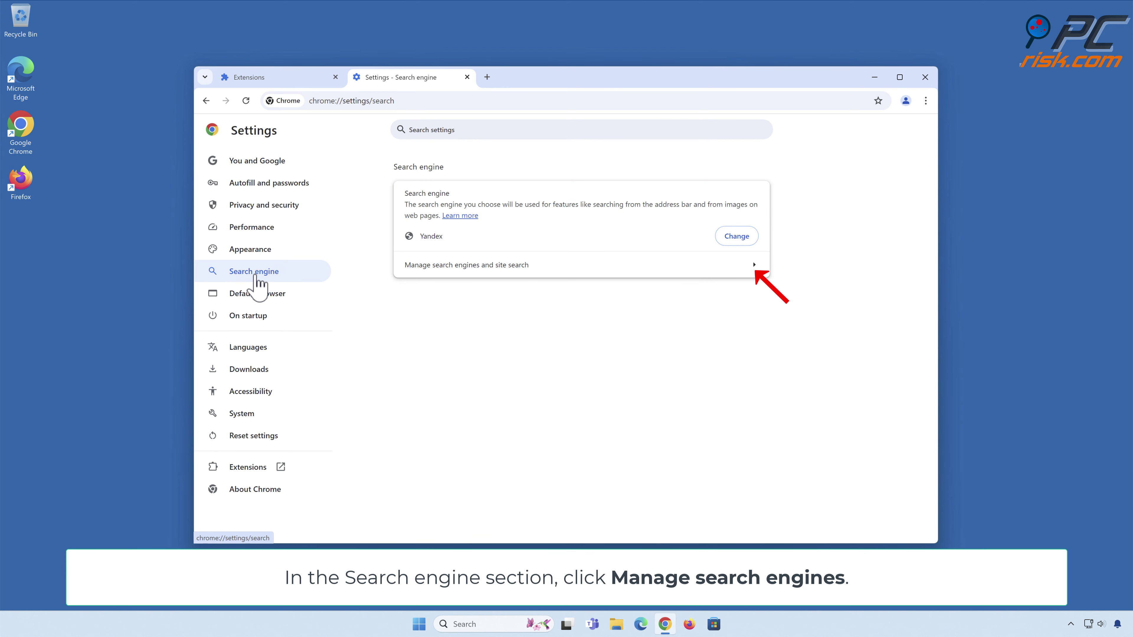
left_click(754, 265)
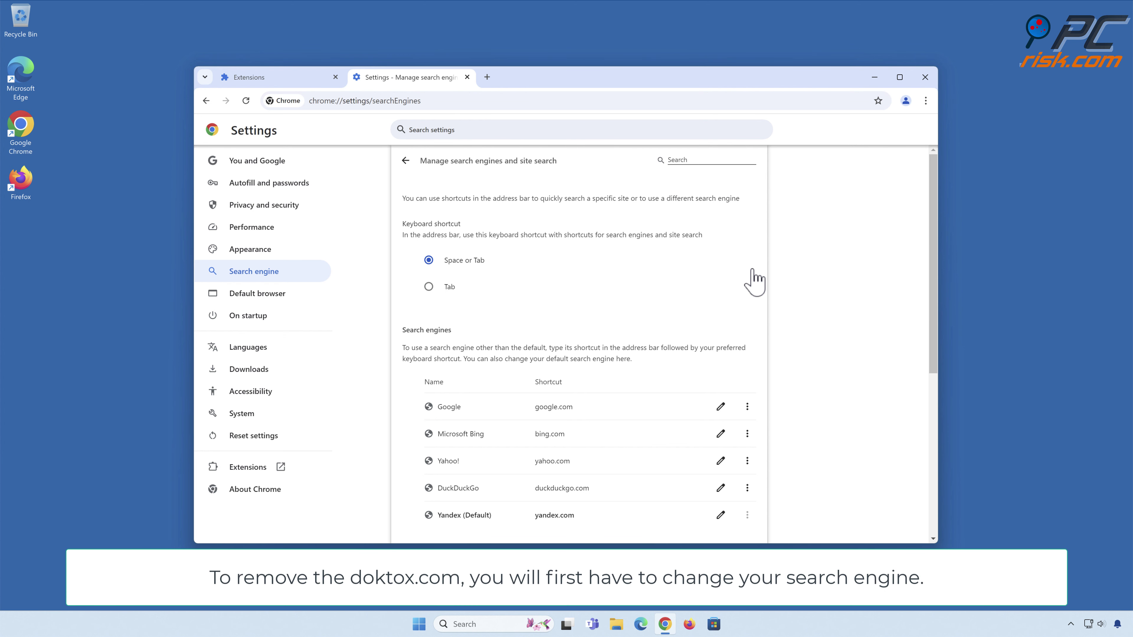
scroll(754, 281, "down", 4)
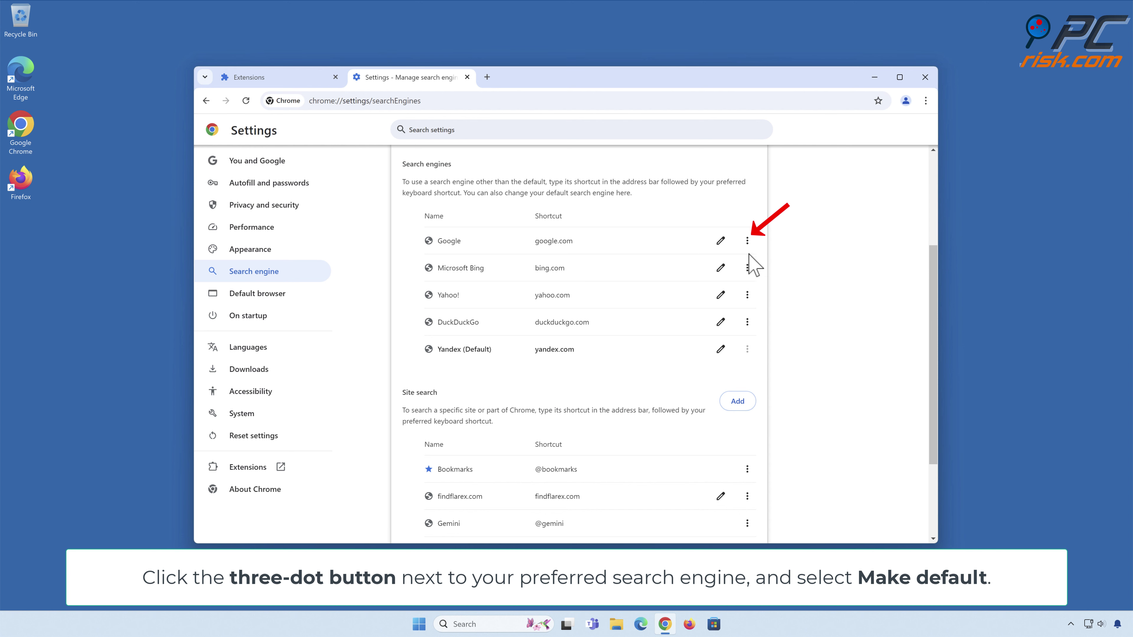
left_click(747, 241)
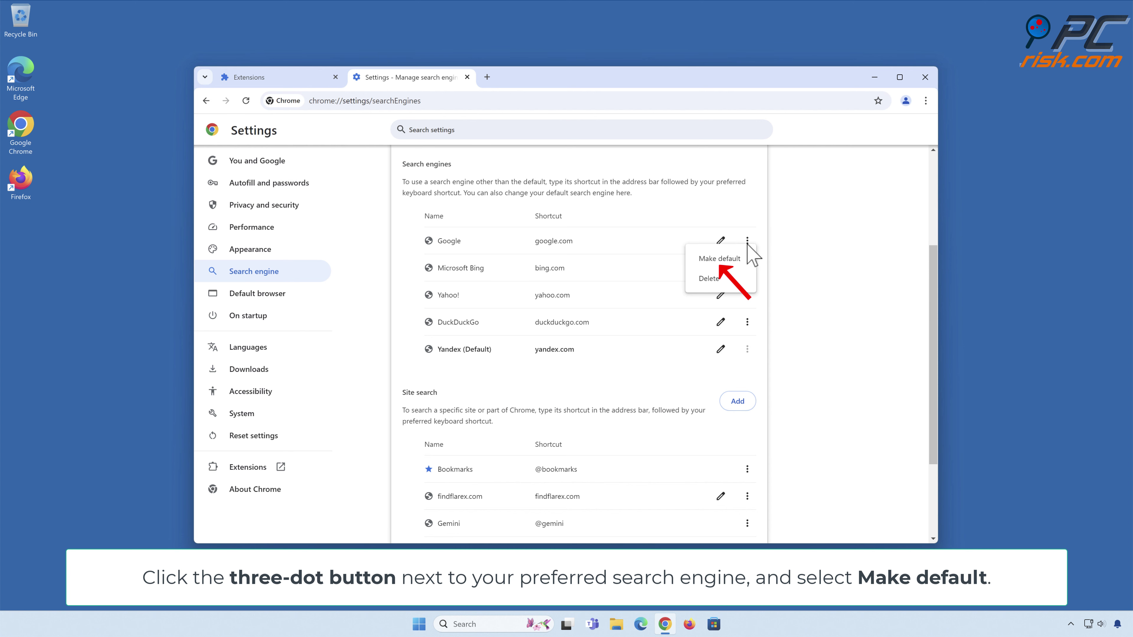
left_click(716, 264)
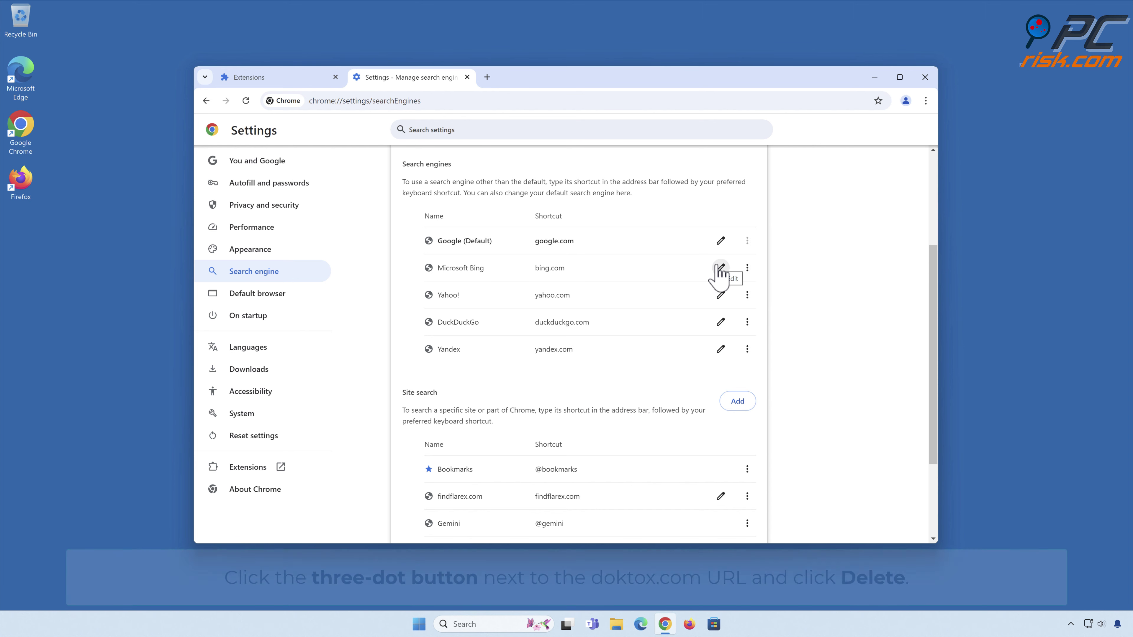
Delete the findflarex.com site search entry.
scroll(718, 273, "down", 3)
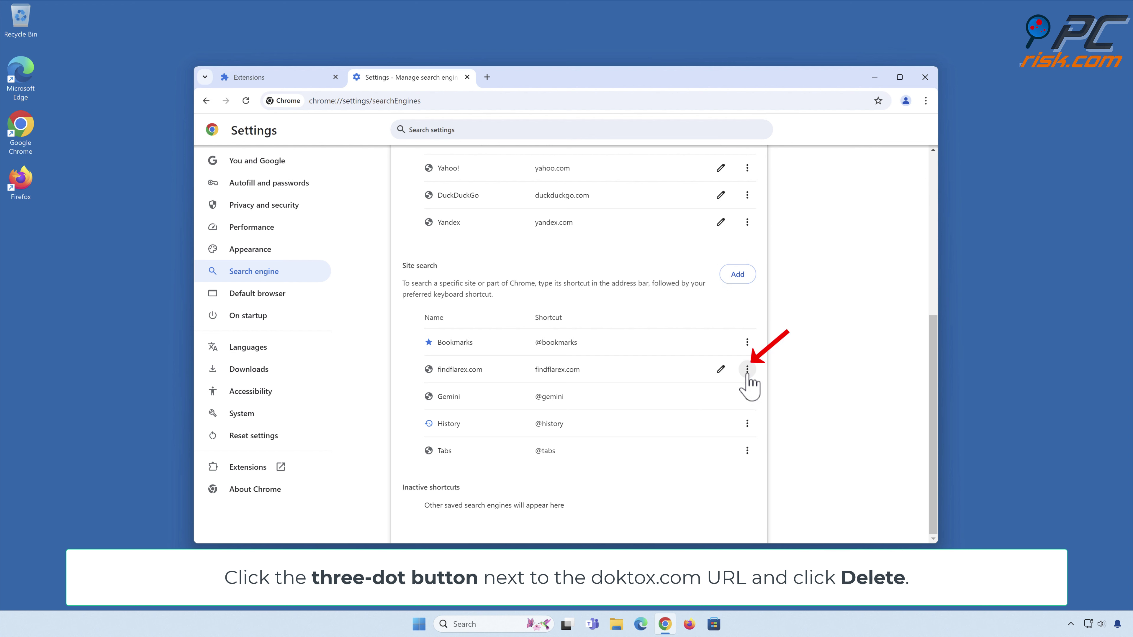
left_click(747, 370)
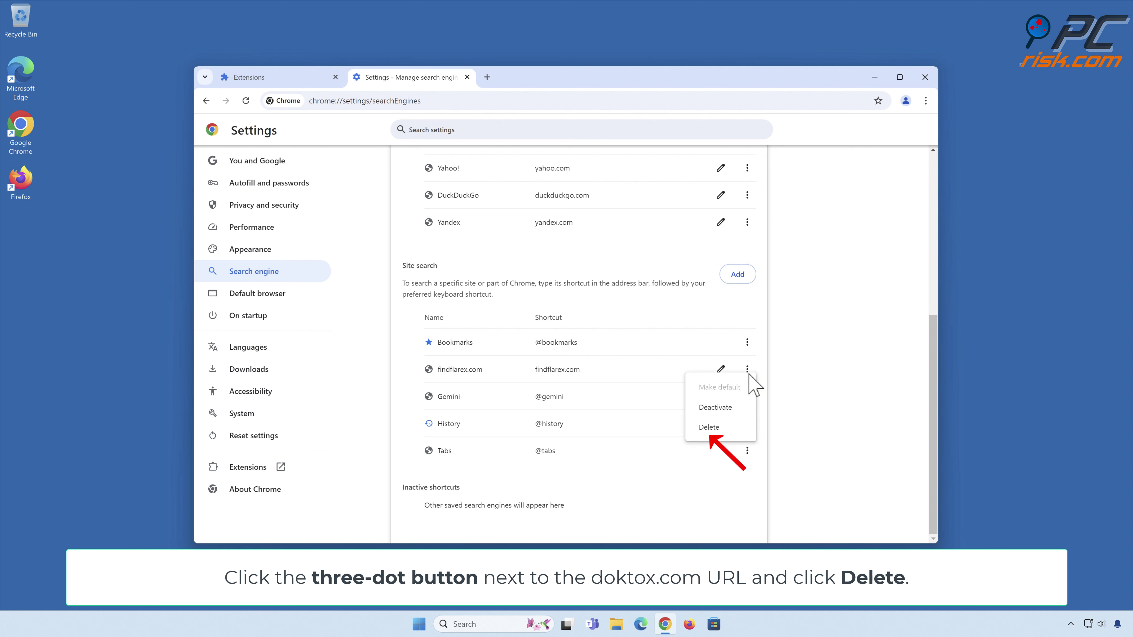
left_click(708, 431)
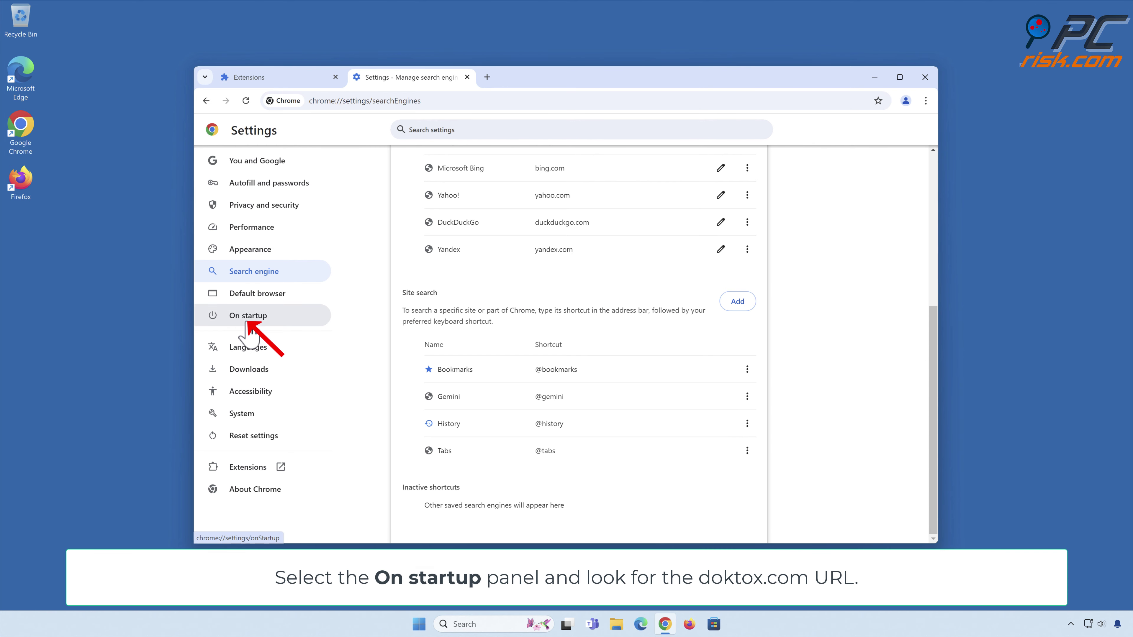
Remove findflarex.com from Chrome's startup pages, then close the Chrome window.
left_click(251, 334)
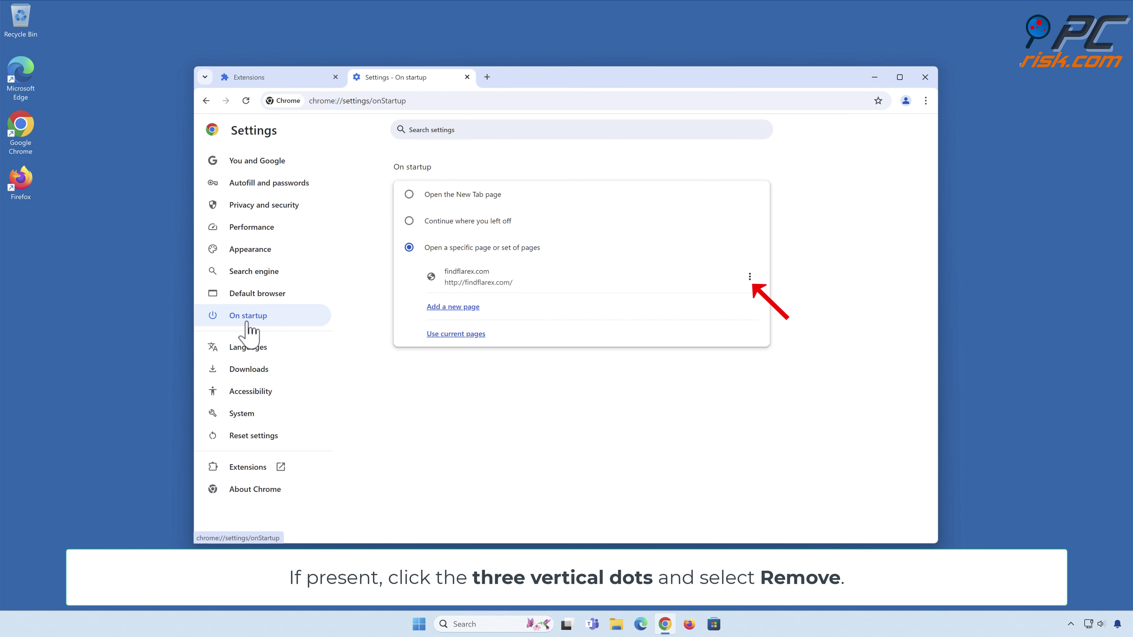
left_click(749, 276)
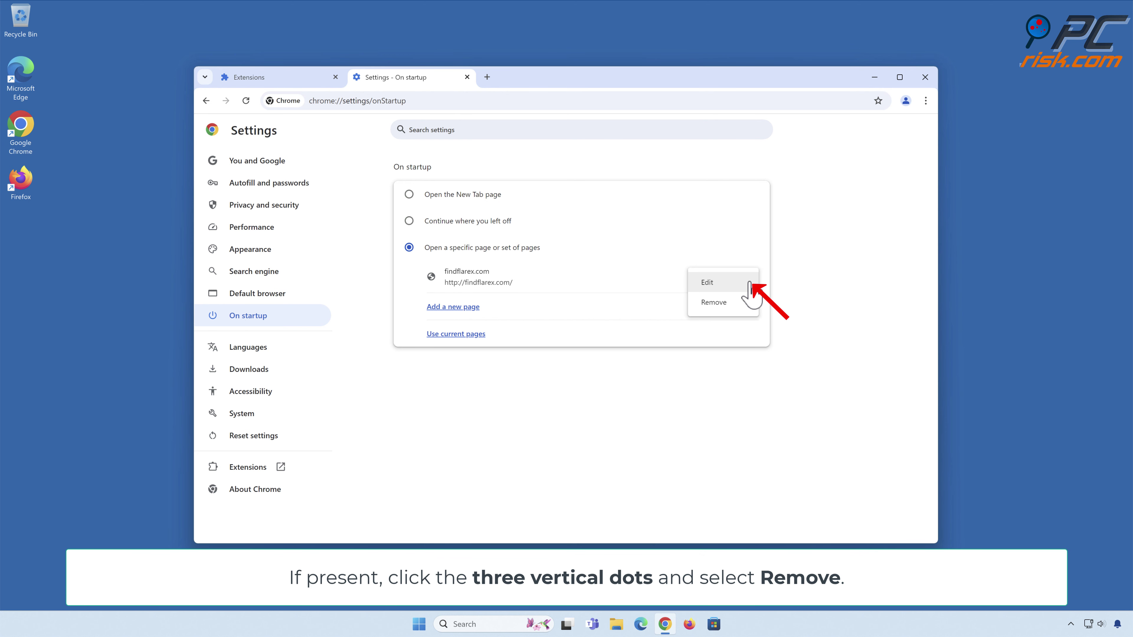
left_click(715, 312)
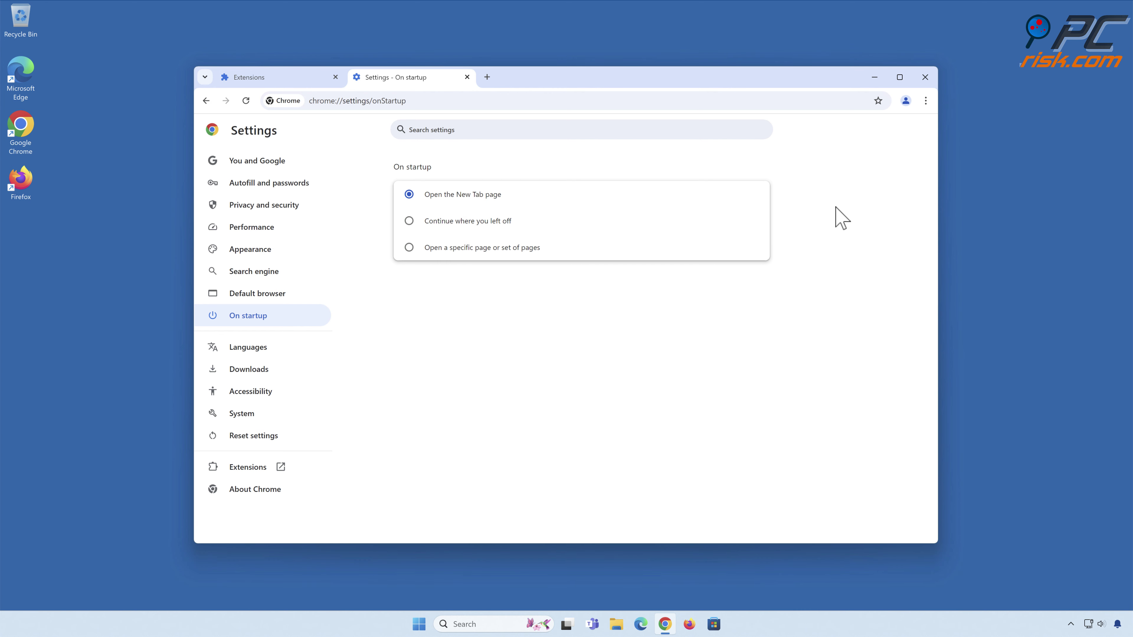
left_click(921, 80)
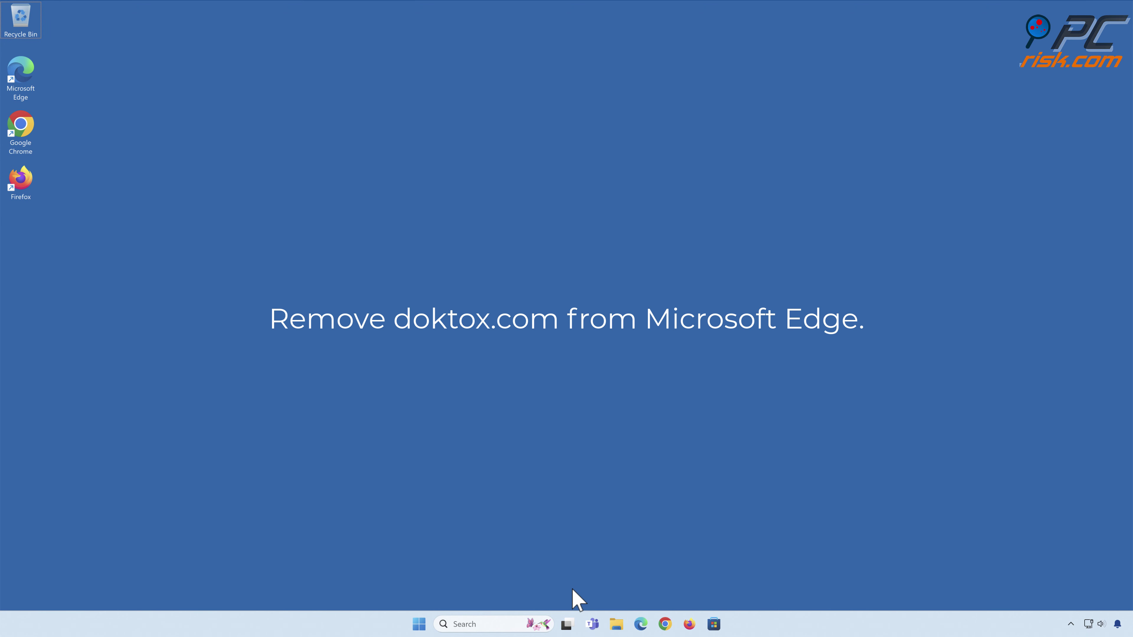
Launch Edge and remove the EasySearch extension via Manage extensions.
left_click(640, 624)
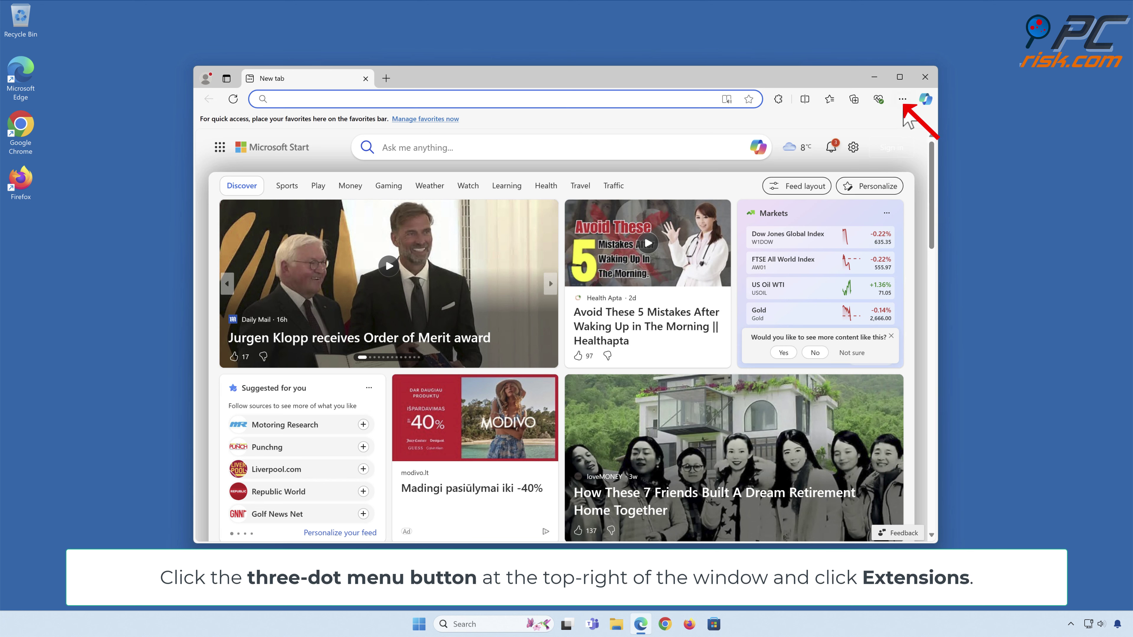
left_click(902, 99)
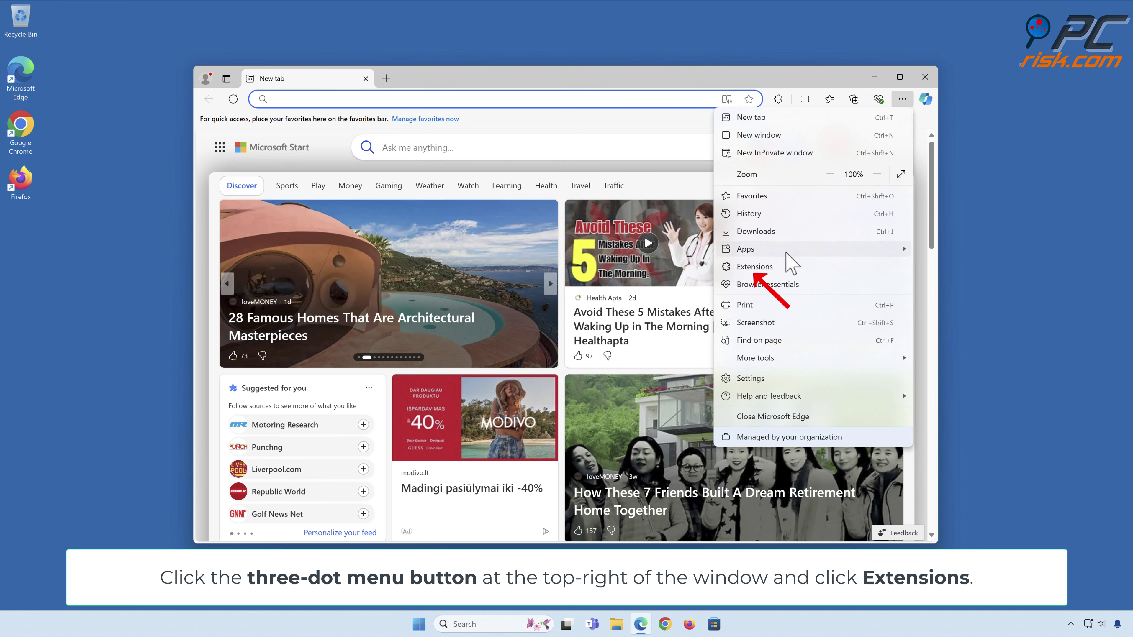
left_click(754, 268)
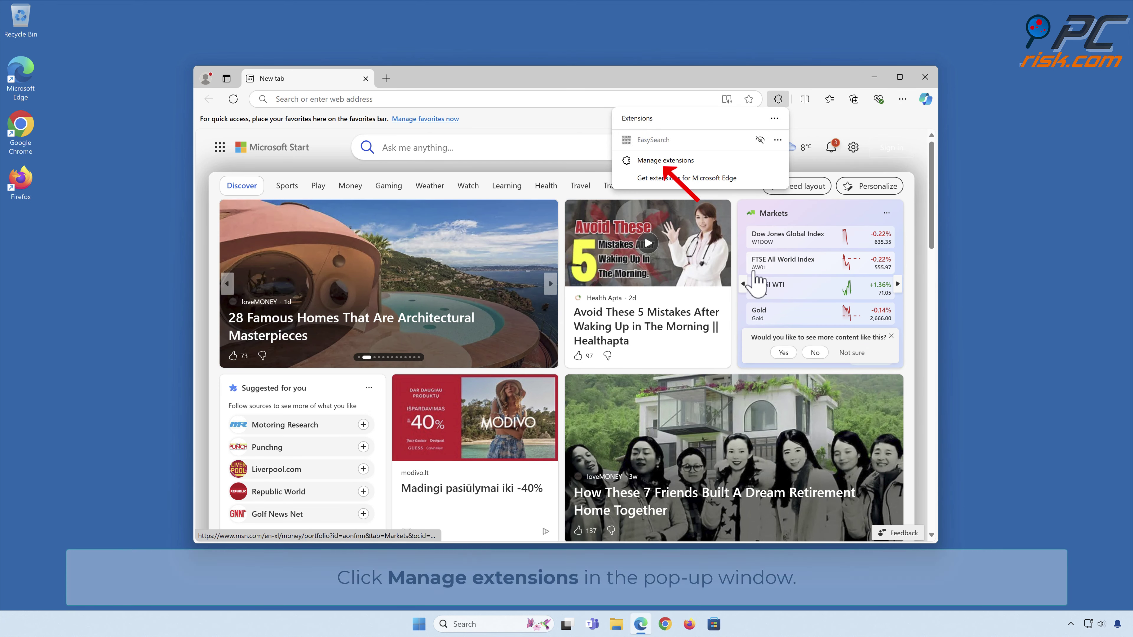
left_click(666, 167)
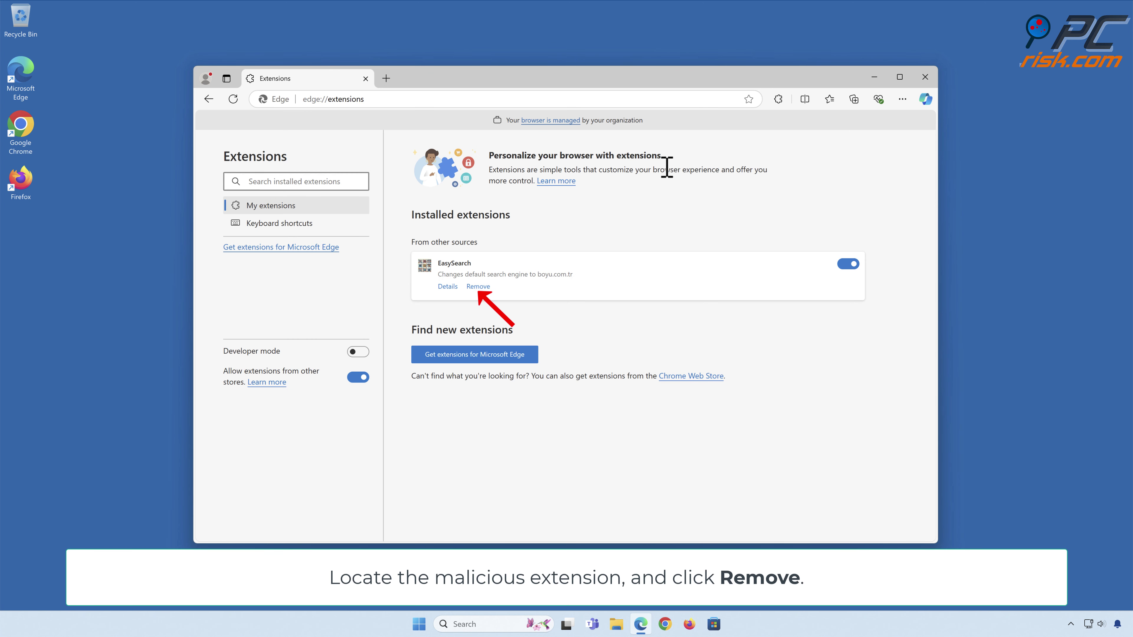
left_click(478, 288)
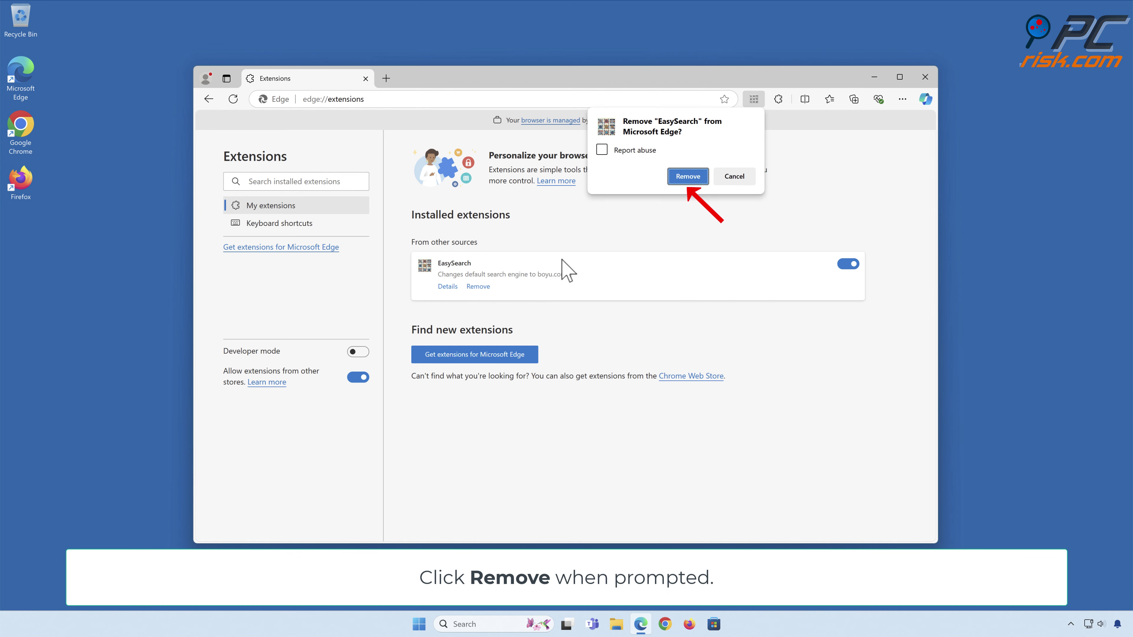
left_click(687, 177)
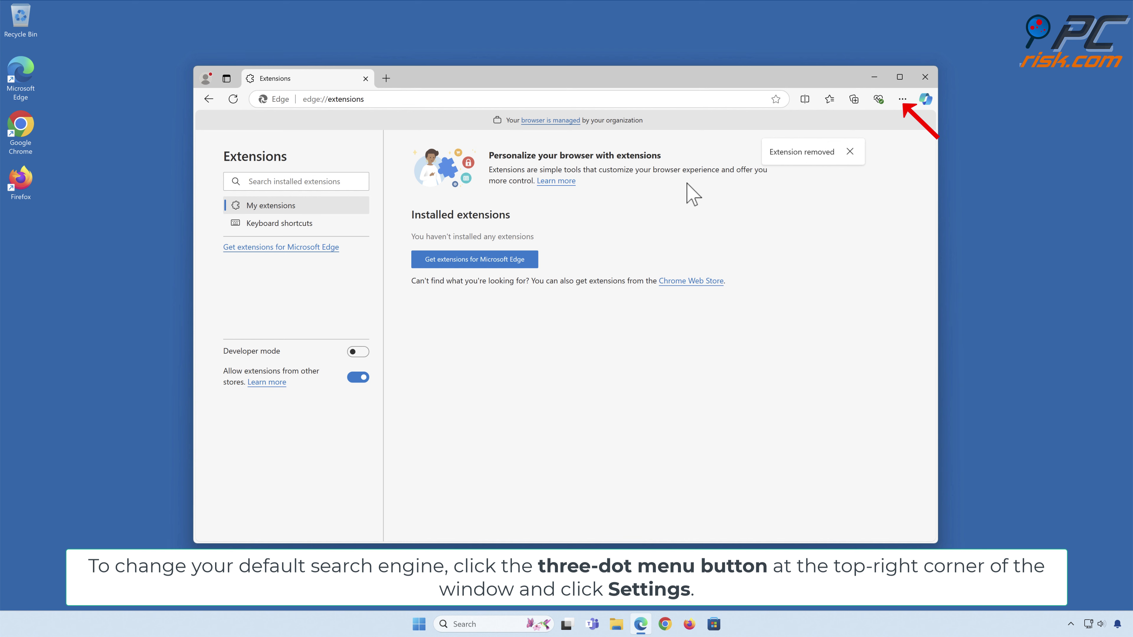
Open Edge's Address bar and search settings under Privacy, search, and services.
left_click(902, 98)
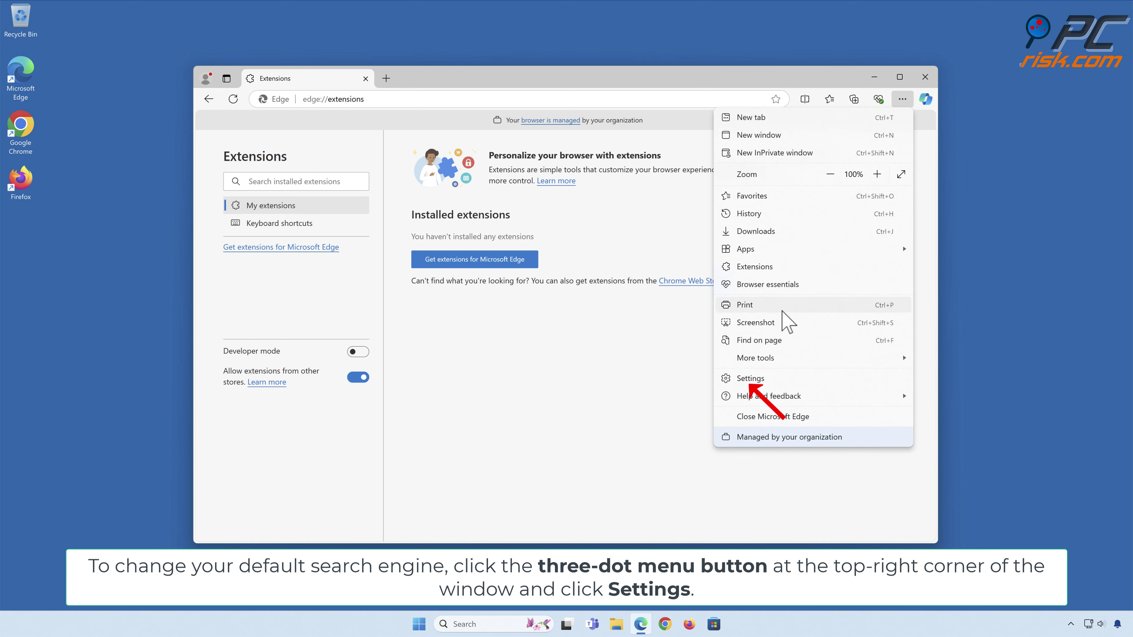
left_click(753, 383)
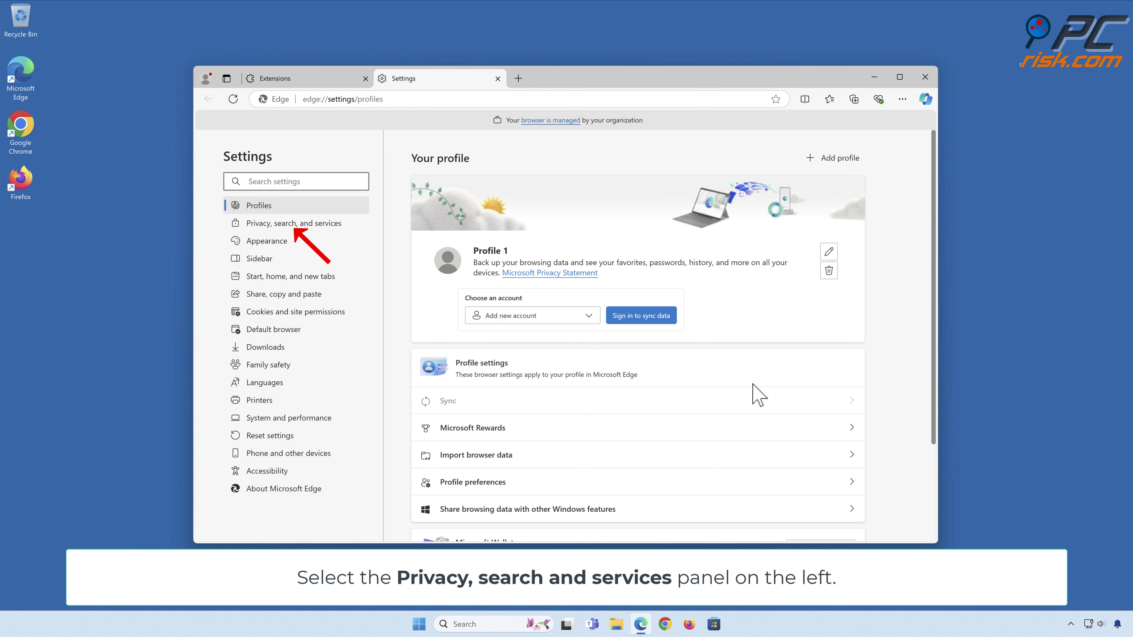
left_click(292, 226)
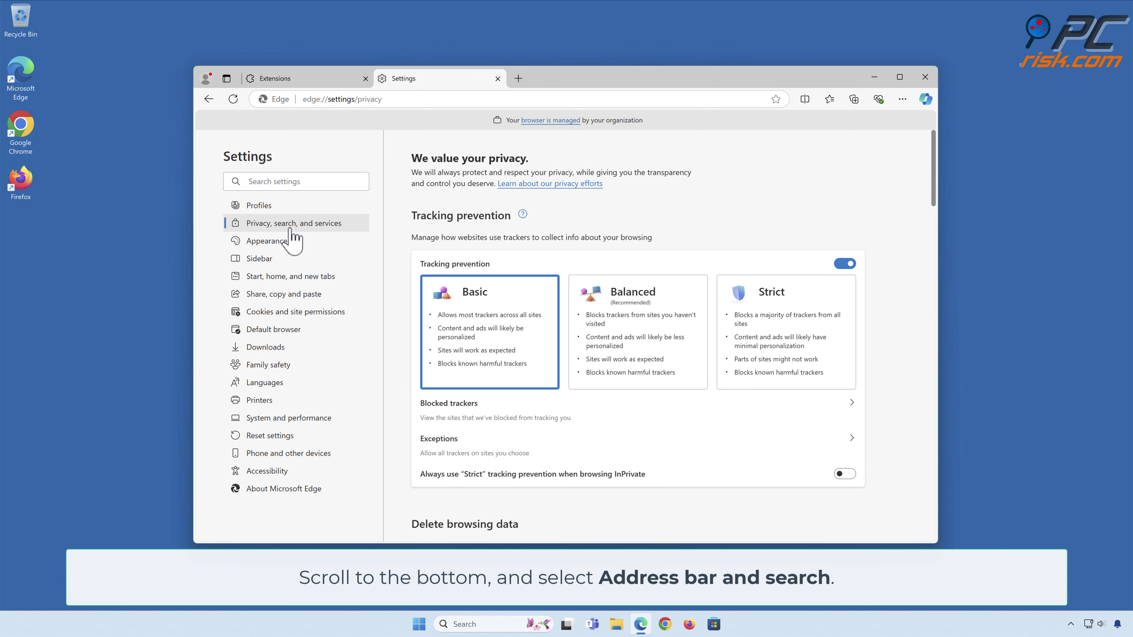
scroll(850, 263, "down", 15)
scroll(849, 267, "down", 8)
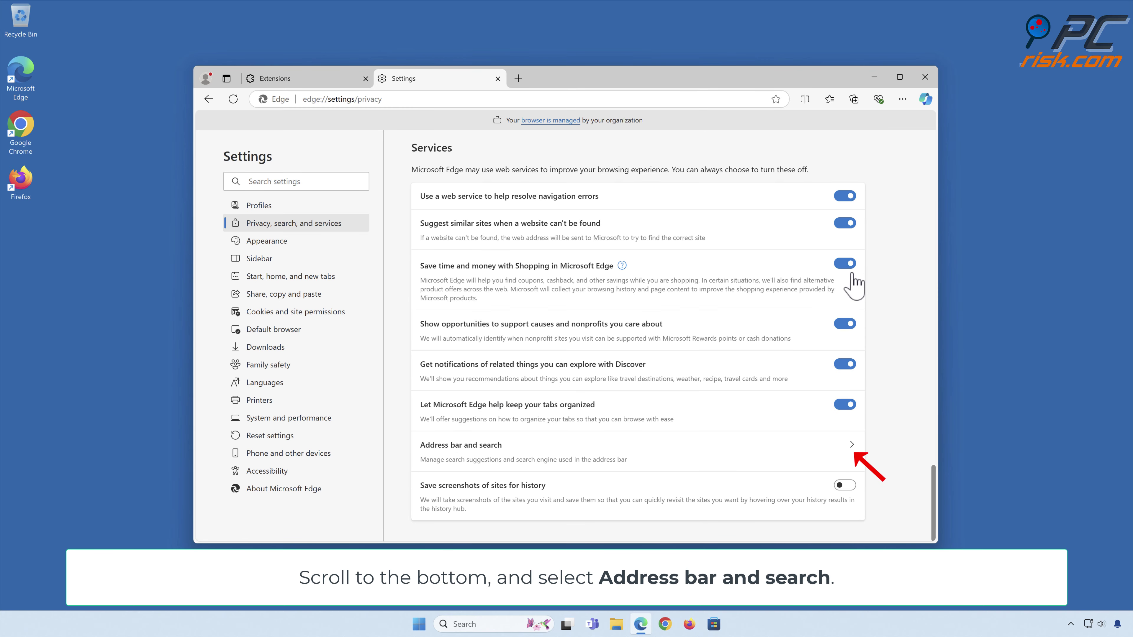
left_click(853, 448)
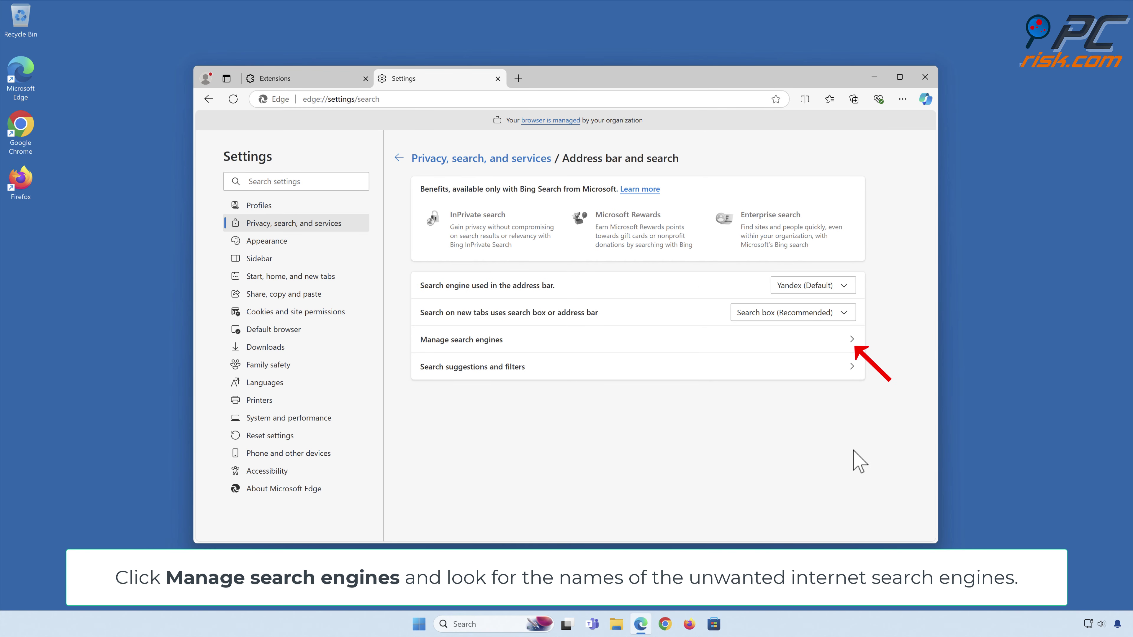
Make Google Edge's default search engine and remove doktox.com from the search engines list.
left_click(853, 347)
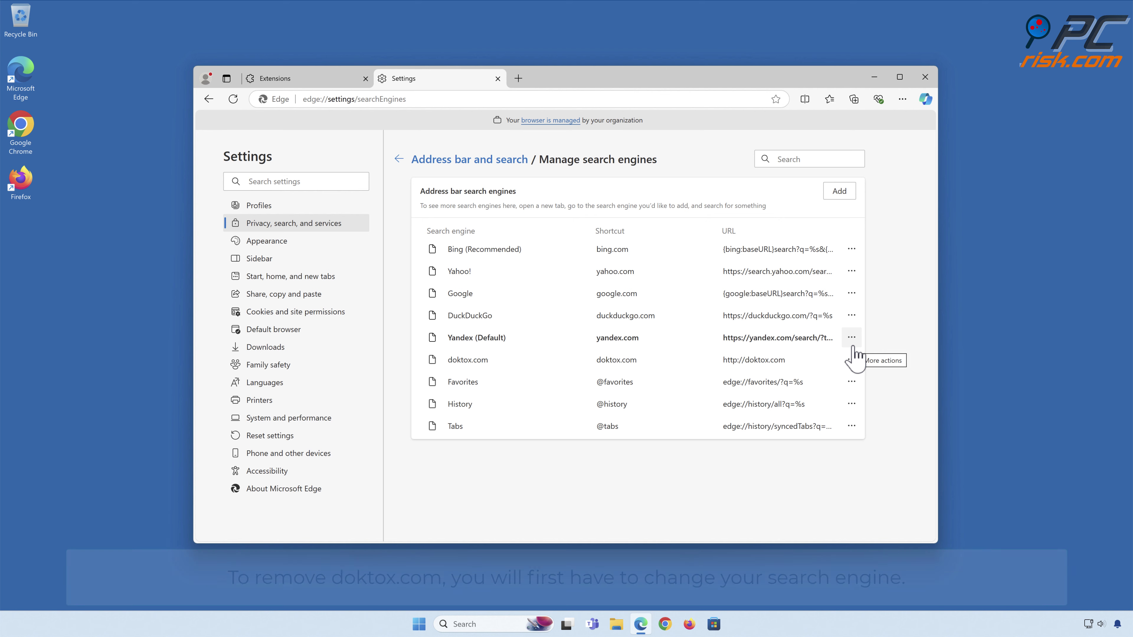
left_click(851, 294)
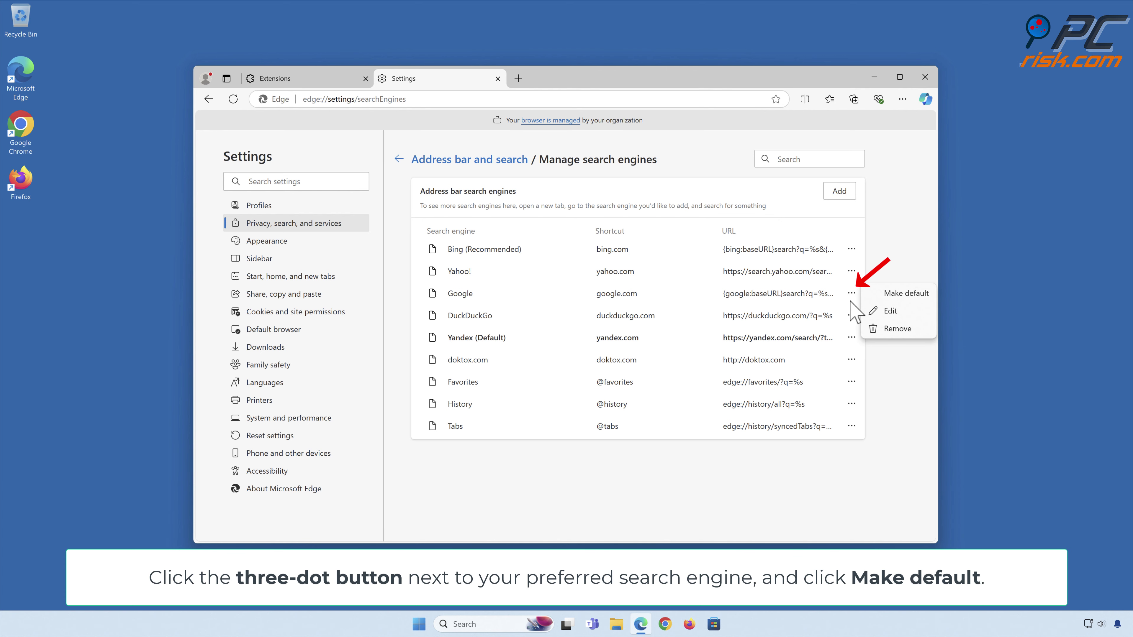
left_click(905, 296)
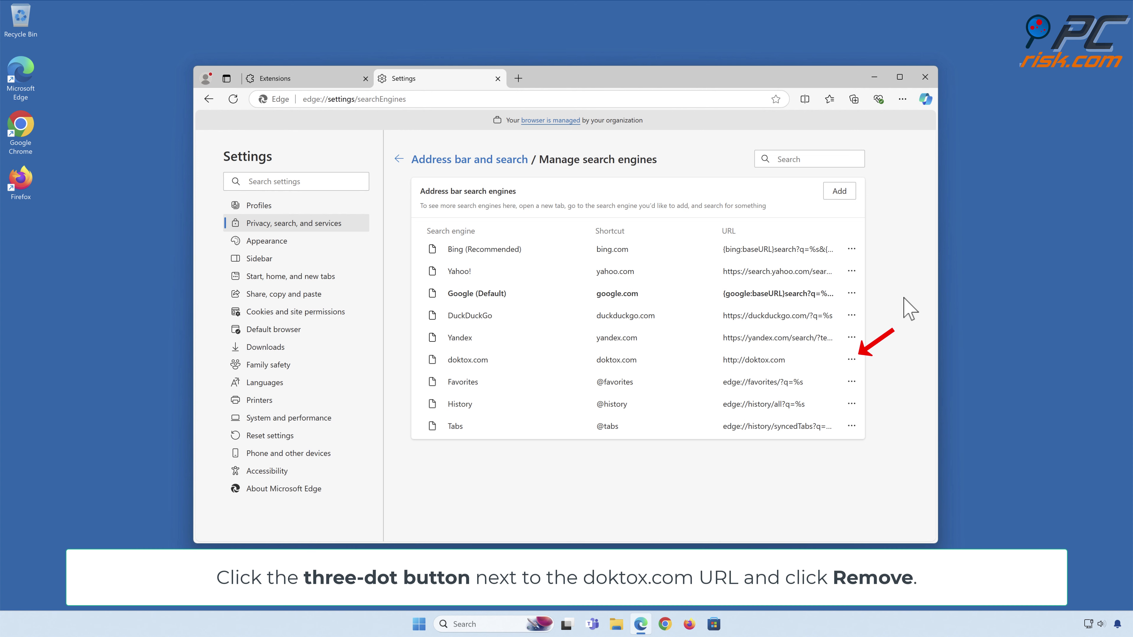
left_click(852, 360)
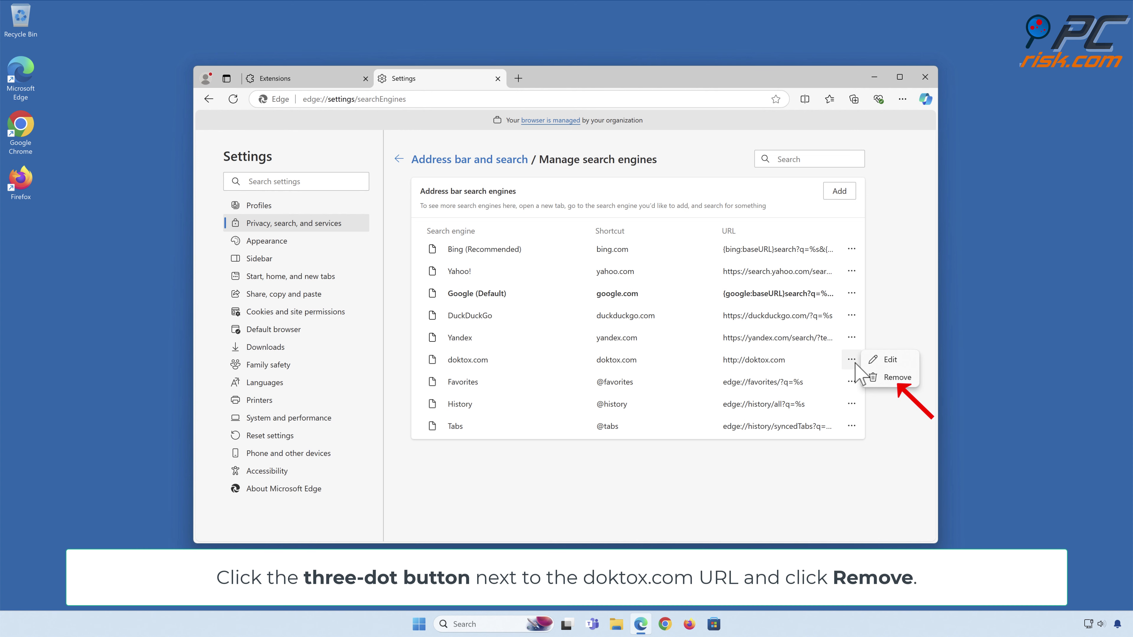
left_click(895, 380)
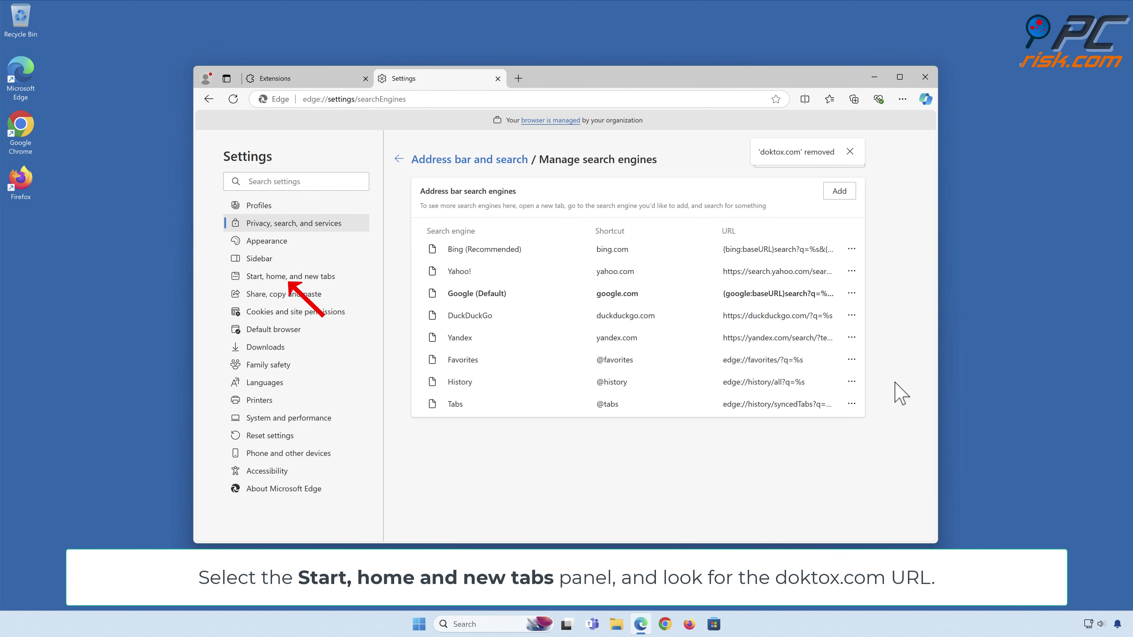
Delete doktox.com from Edge's startup pages in Start, home, and new tabs, then close Edge.
left_click(289, 278)
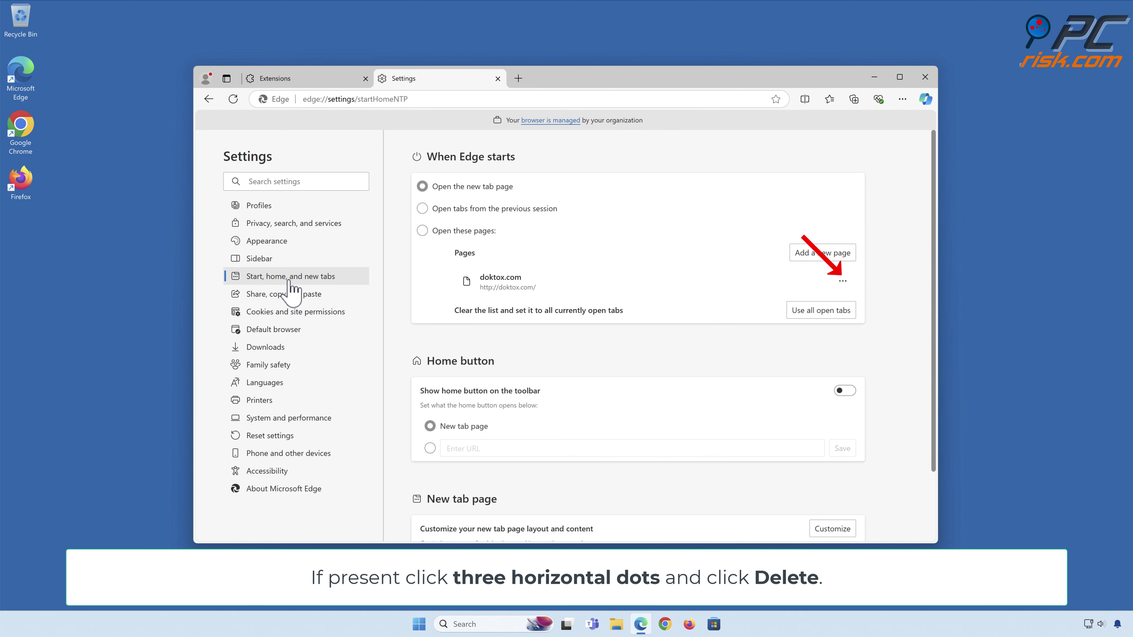
left_click(842, 285)
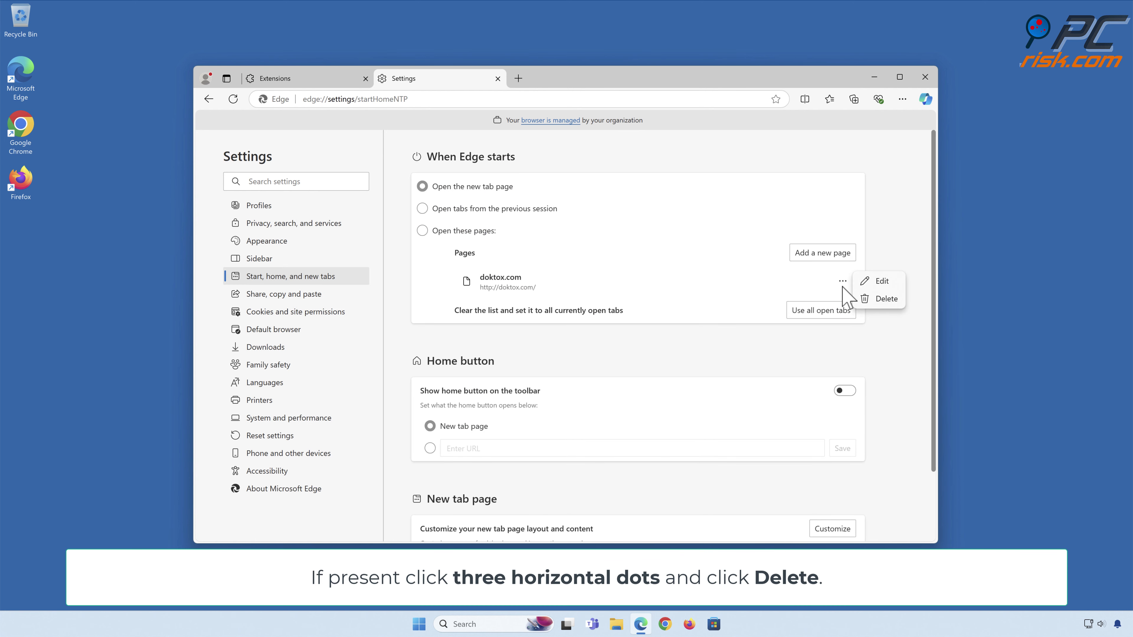
left_click(885, 298)
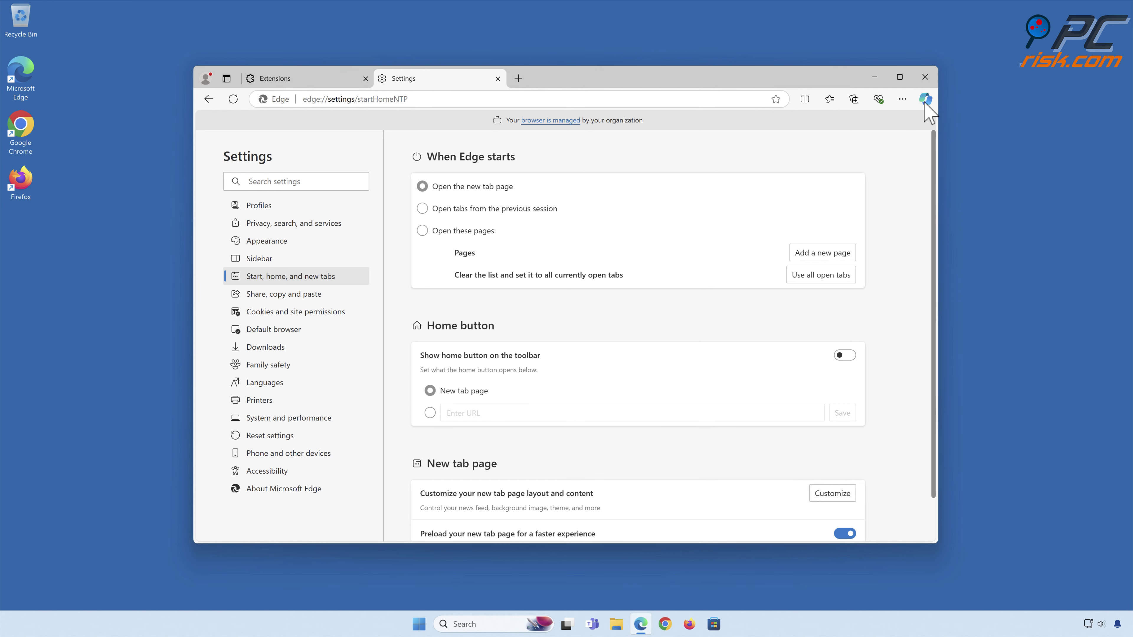
left_click(924, 78)
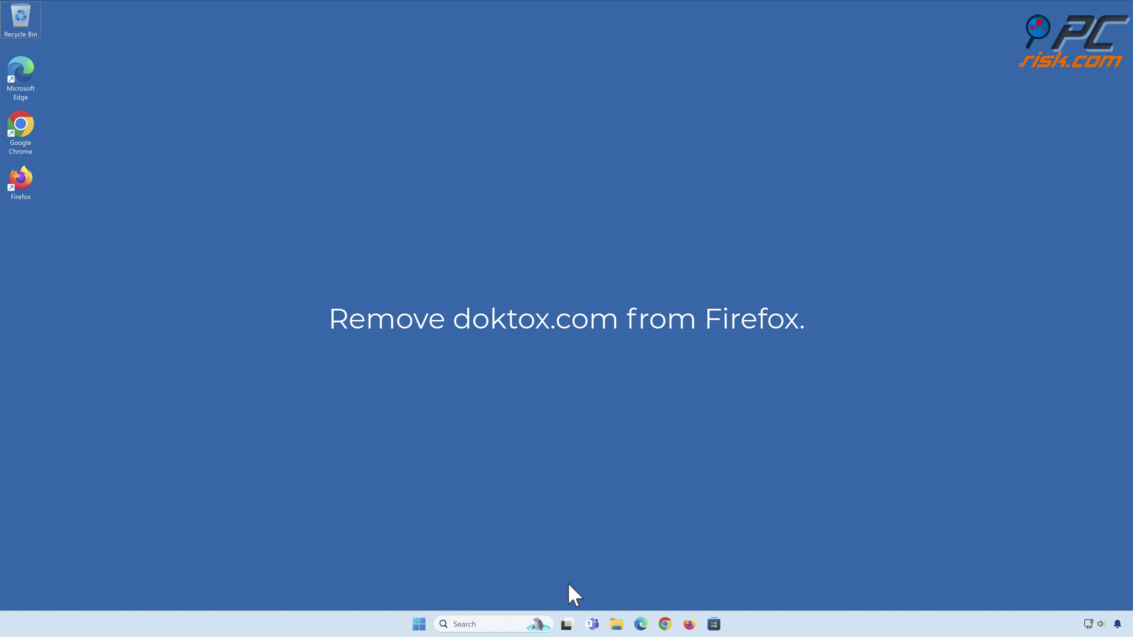
Launch Firefox and remove the Safe Browsing extension from Add-ons and themes.
left_click(689, 624)
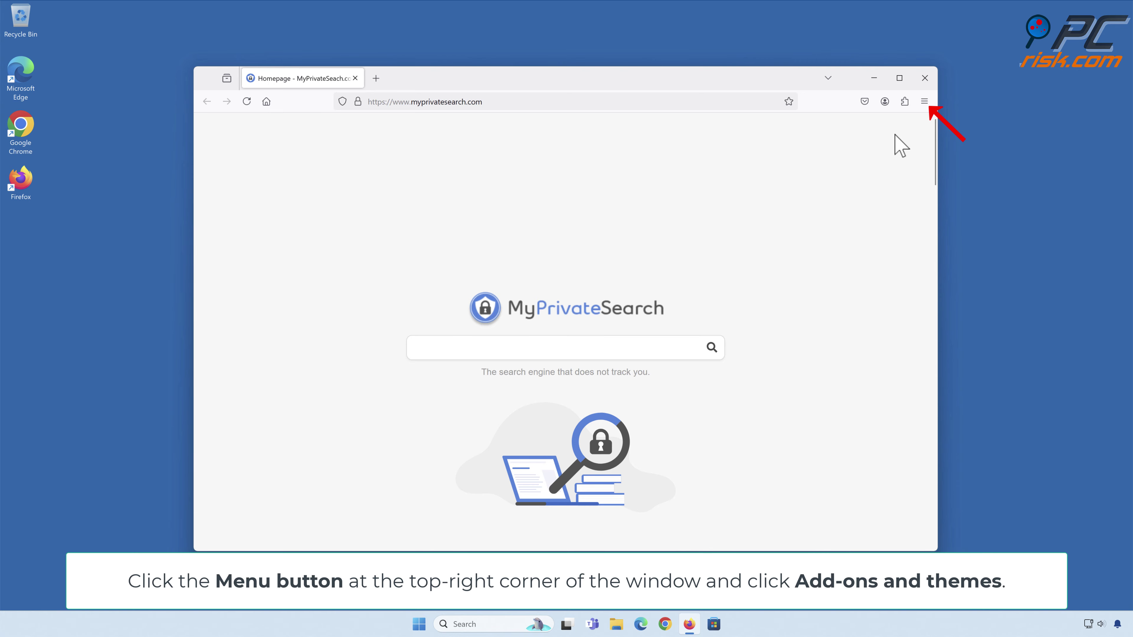
left_click(924, 101)
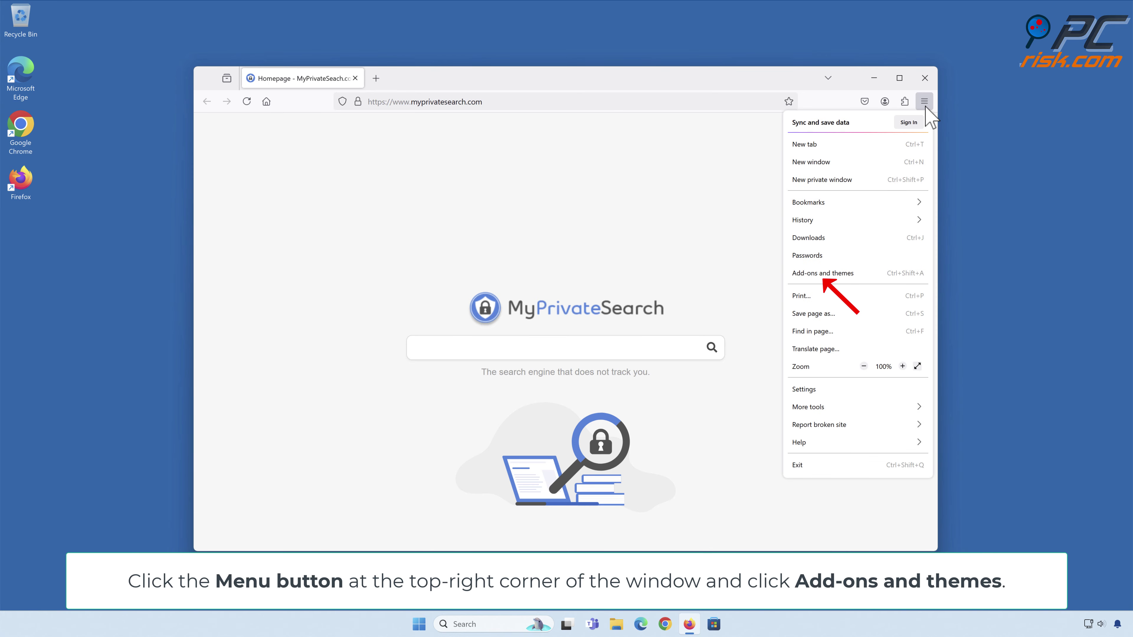
left_click(823, 276)
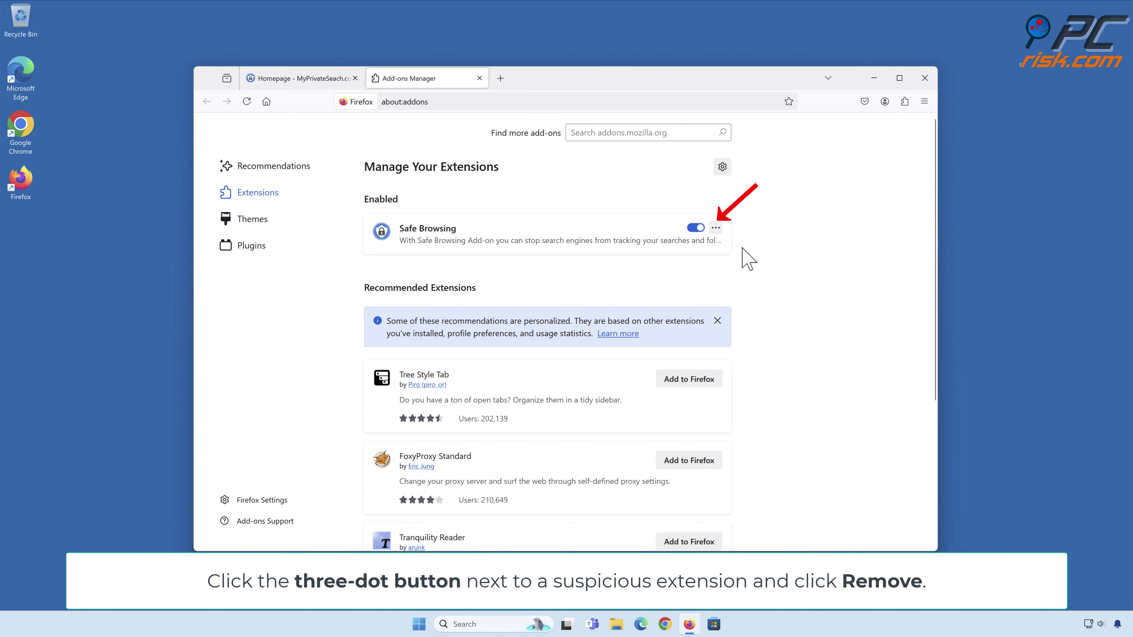
left_click(716, 228)
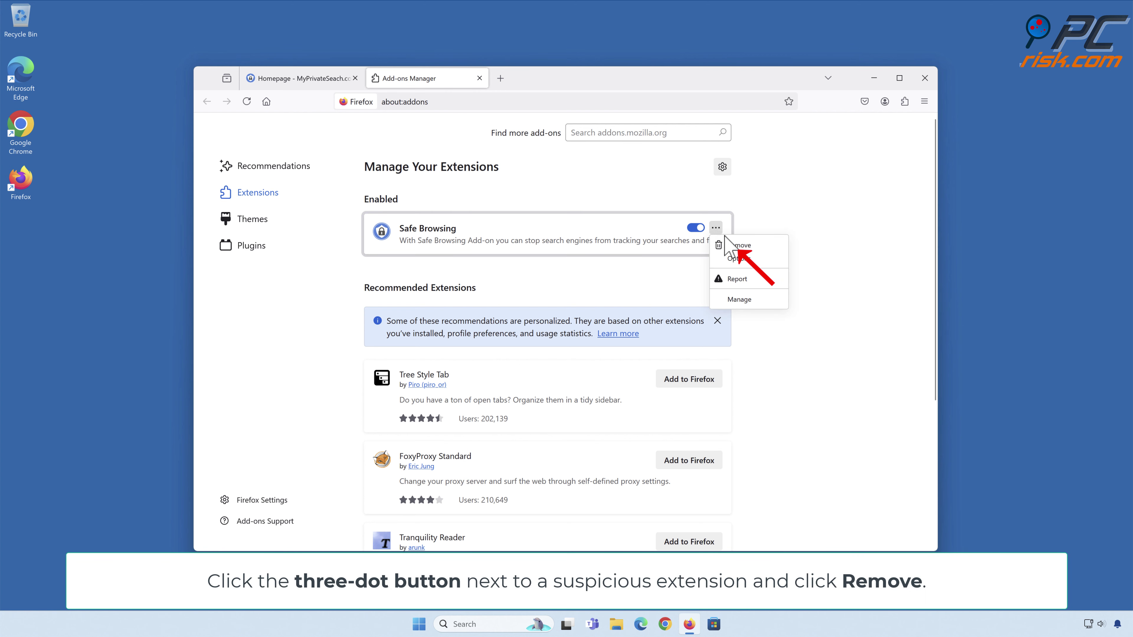
left_click(739, 245)
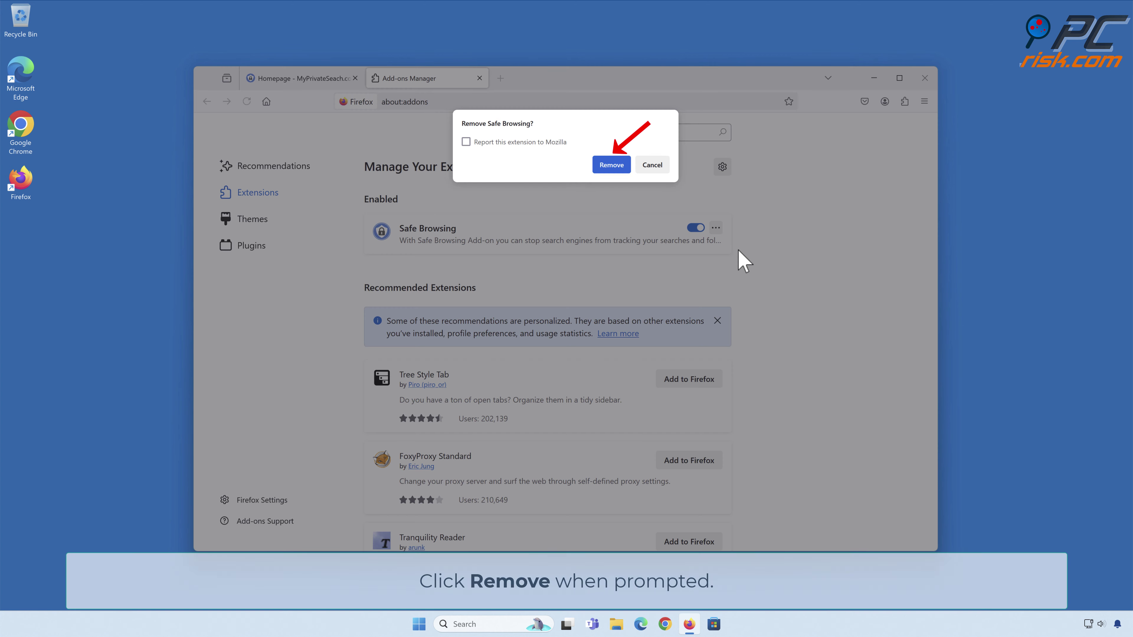
left_click(612, 168)
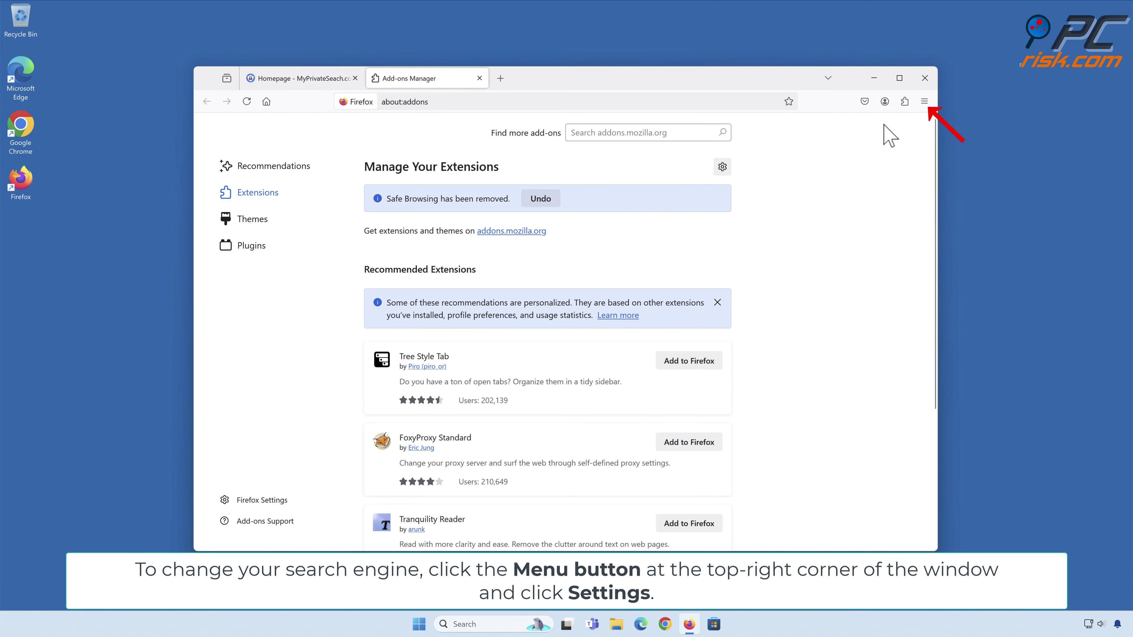
Choose Google as the Default Search Engine in Firefox's Search settings.
left_click(924, 102)
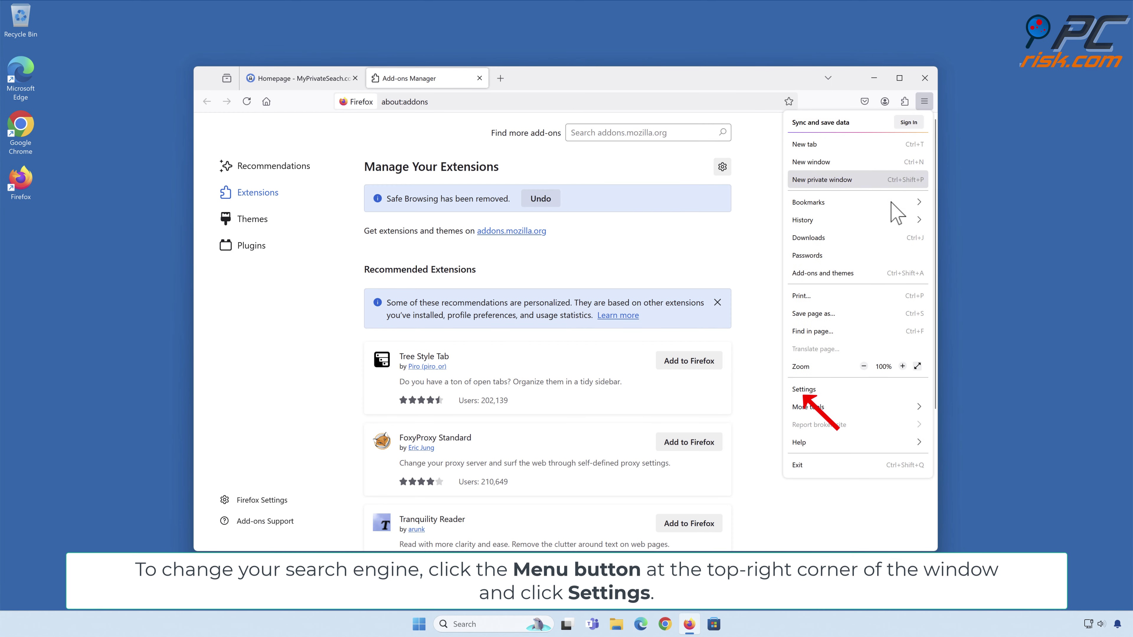
left_click(804, 393)
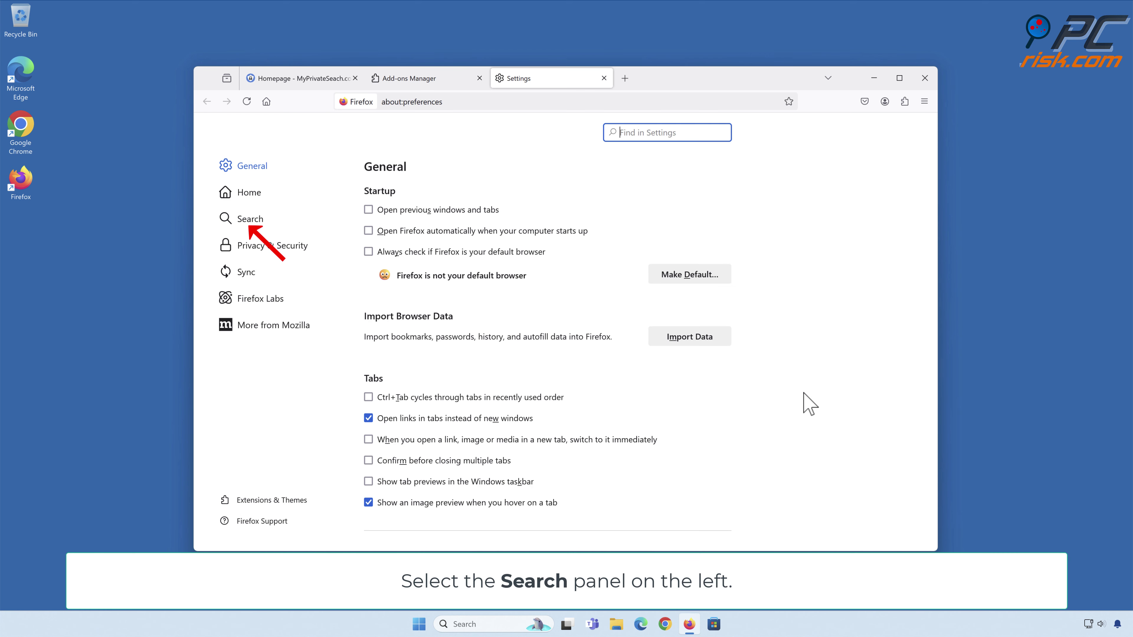
left_click(251, 223)
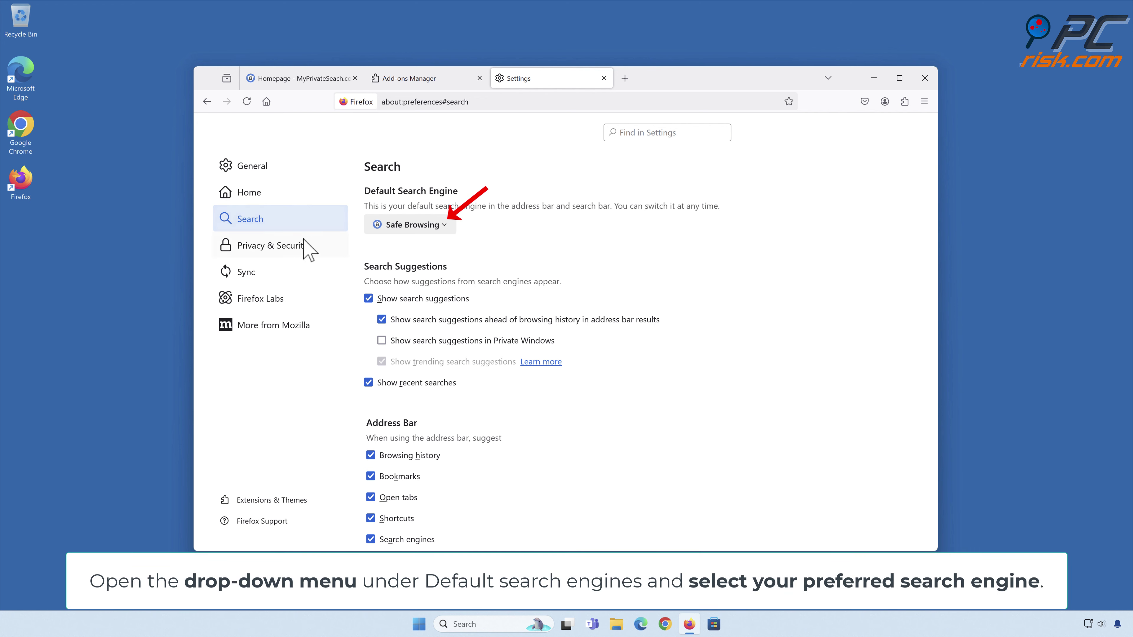
left_click(444, 226)
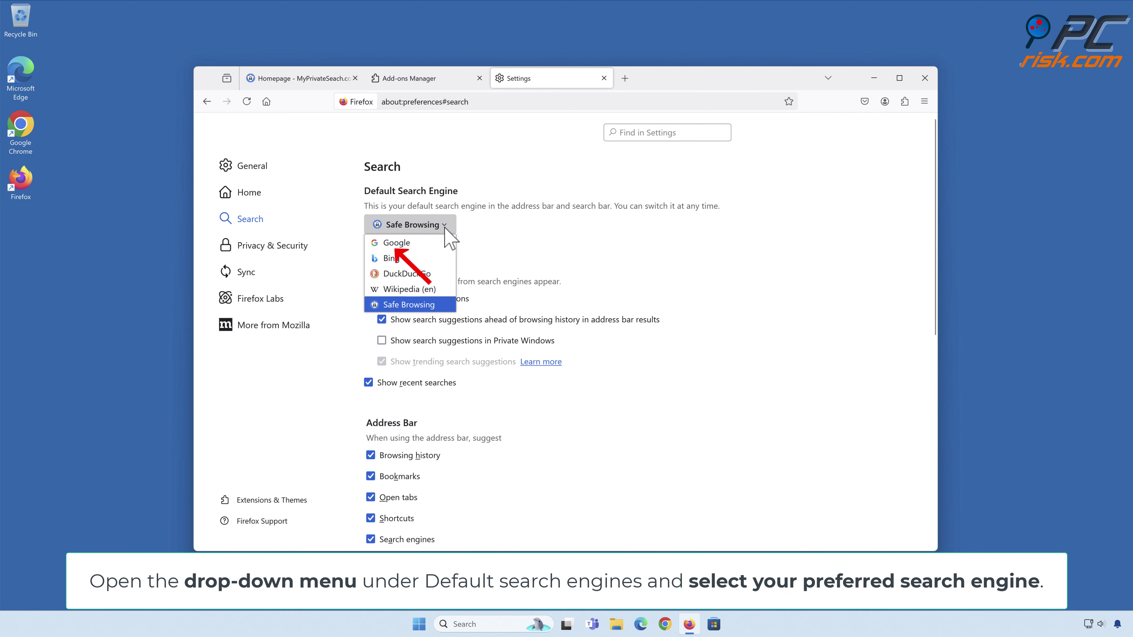
left_click(396, 245)
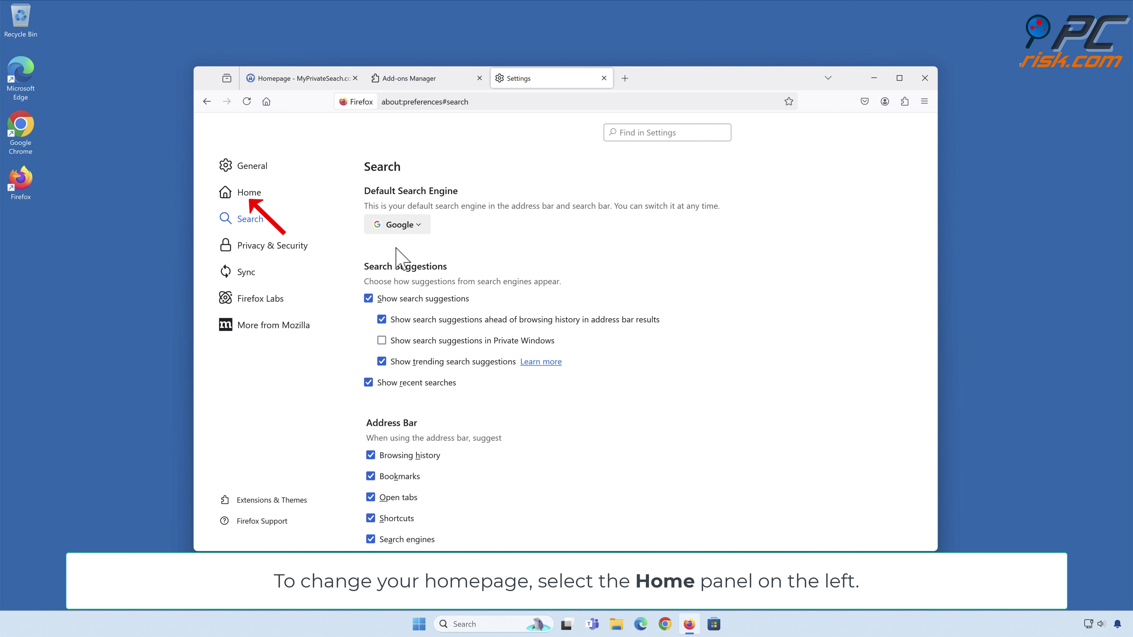
Reset Firefox's homepage to Firefox Home (Default), replacing myprivatesearch.com, and close Firefox.
left_click(250, 197)
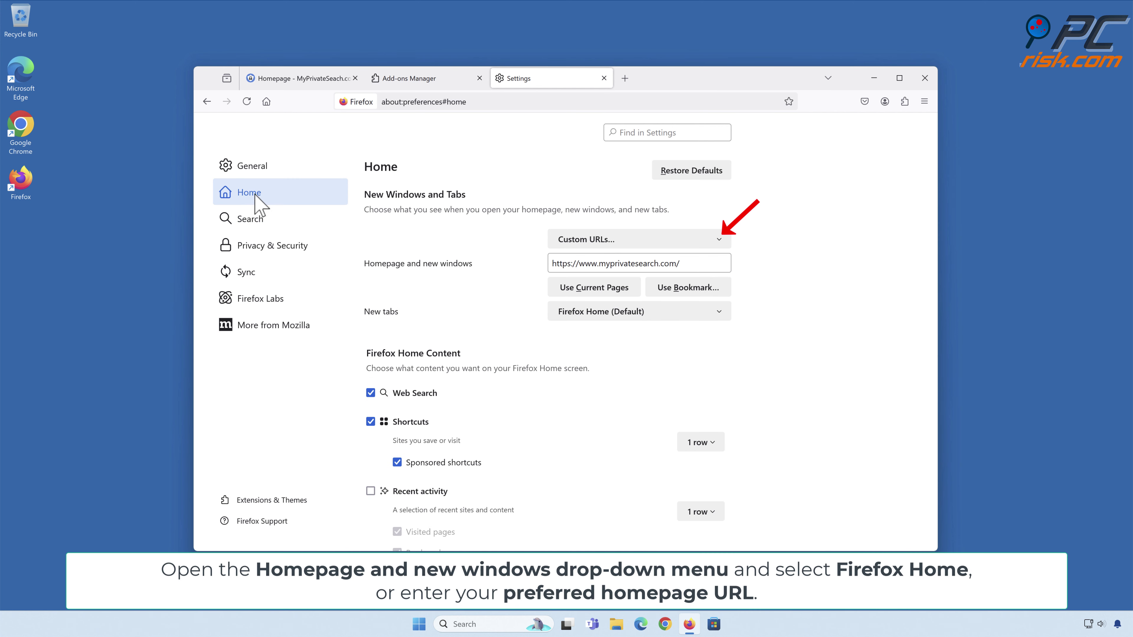
left_click(719, 241)
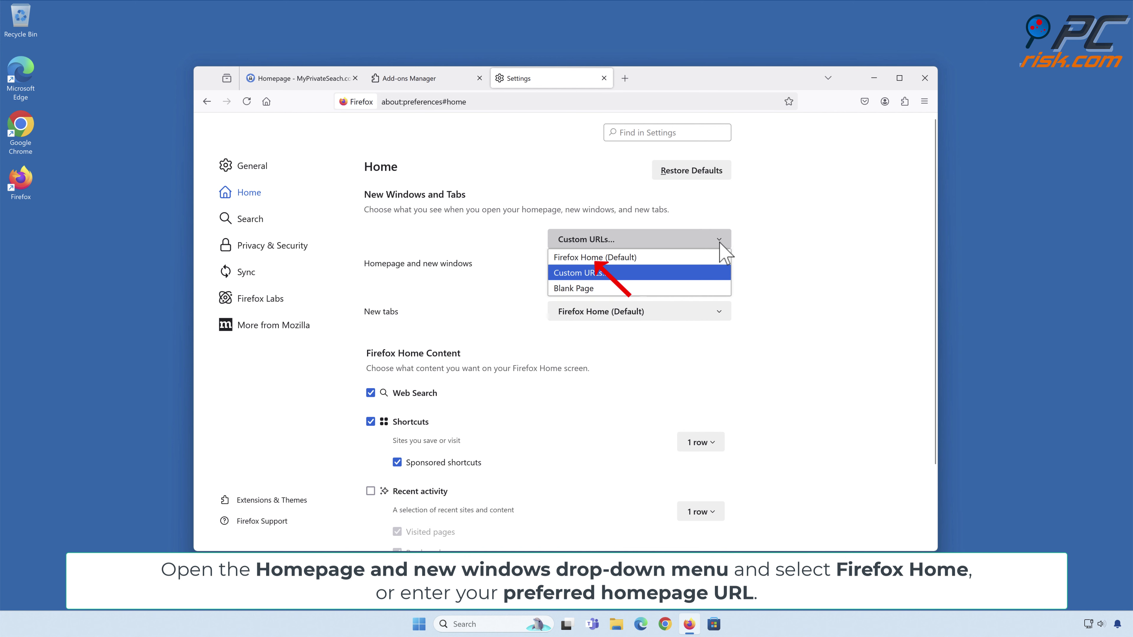
left_click(602, 260)
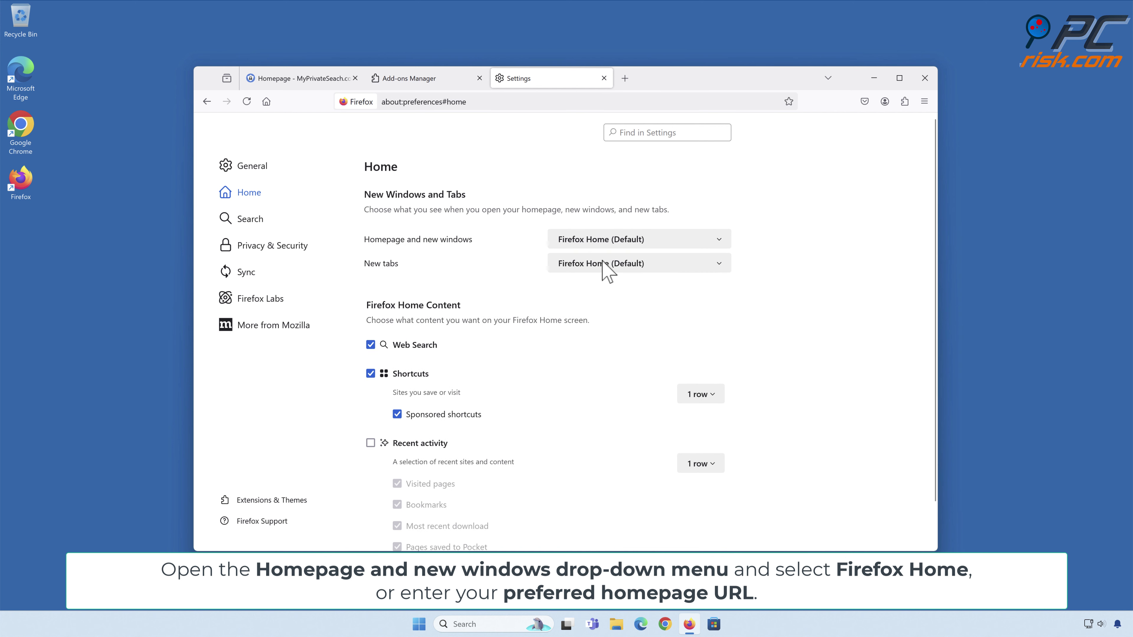
left_click(924, 80)
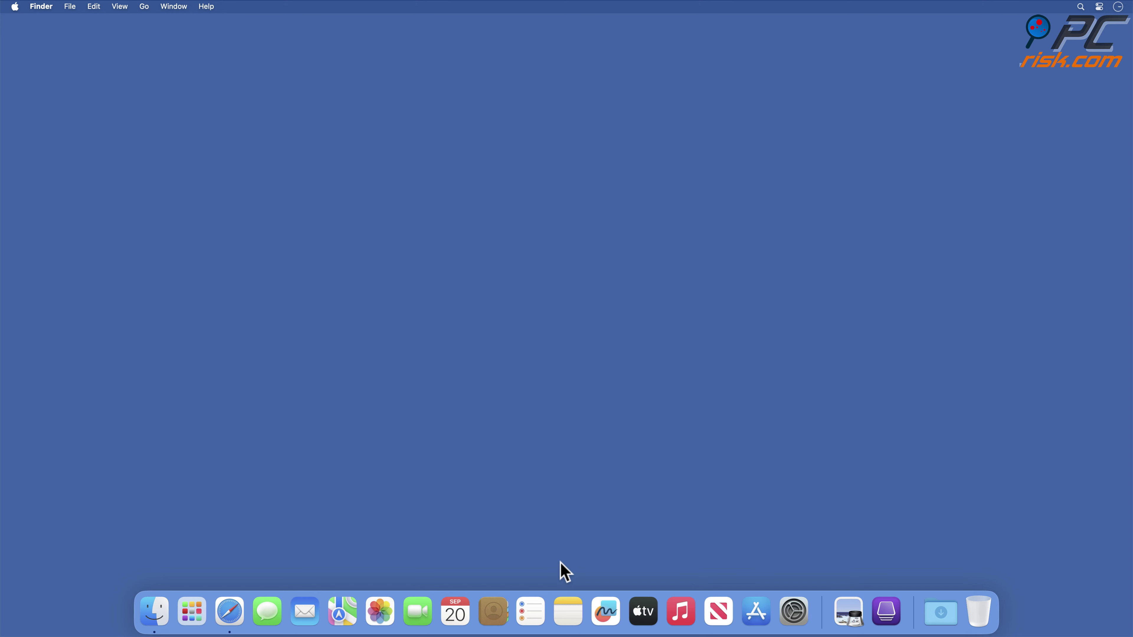
Launch Safari, uninstall the AssessmentBranded extension, and reveal its app in Finder.
left_click(230, 614)
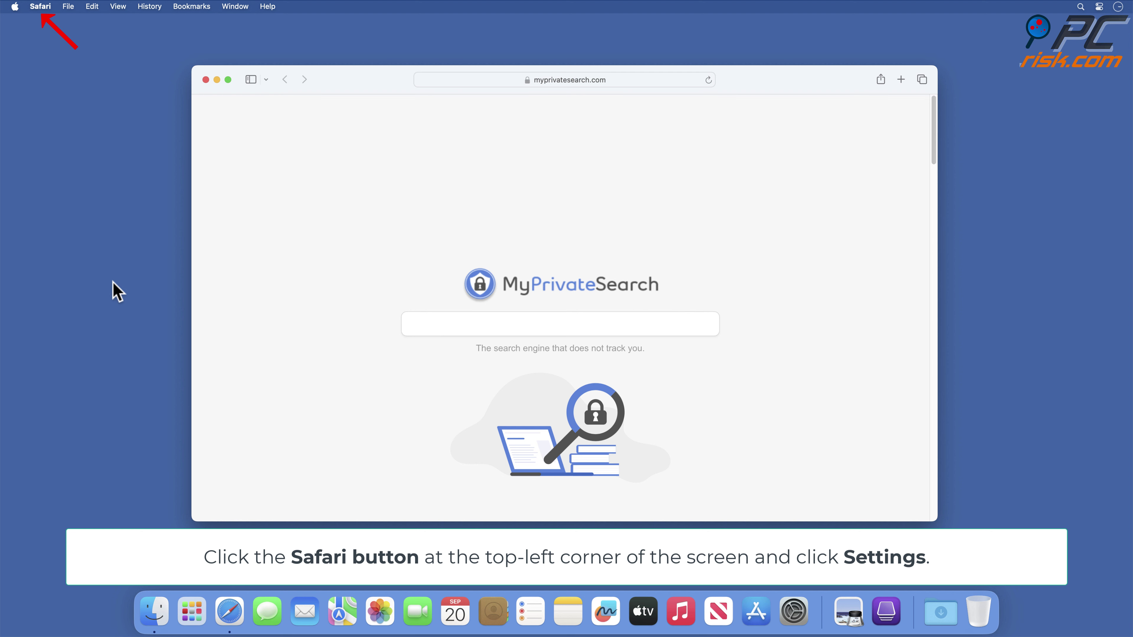
left_click(41, 7)
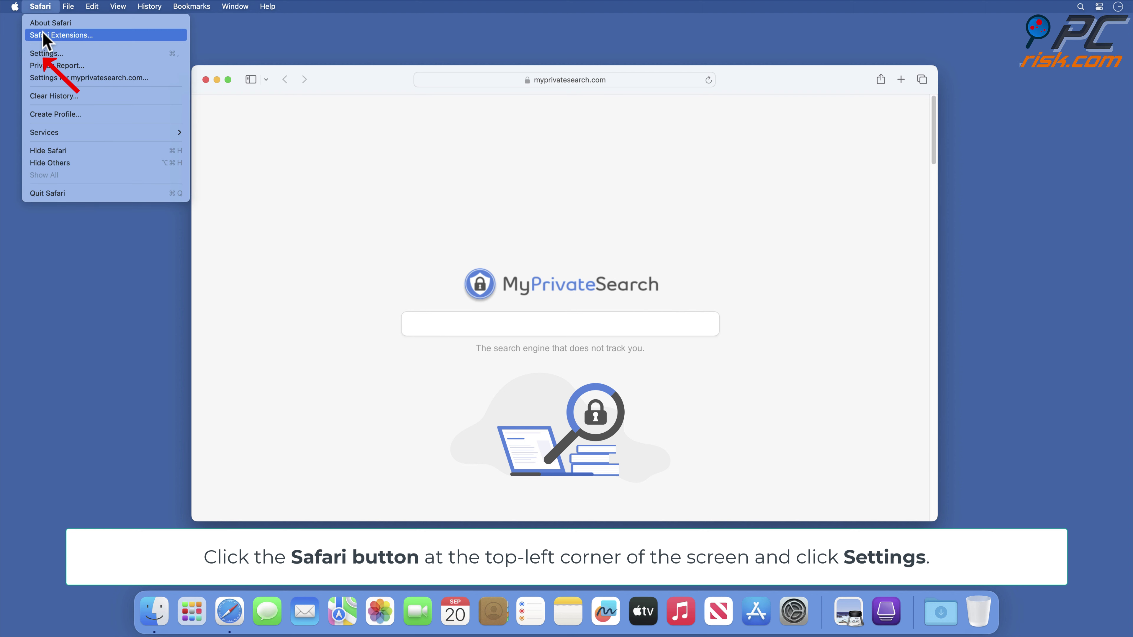
left_click(45, 53)
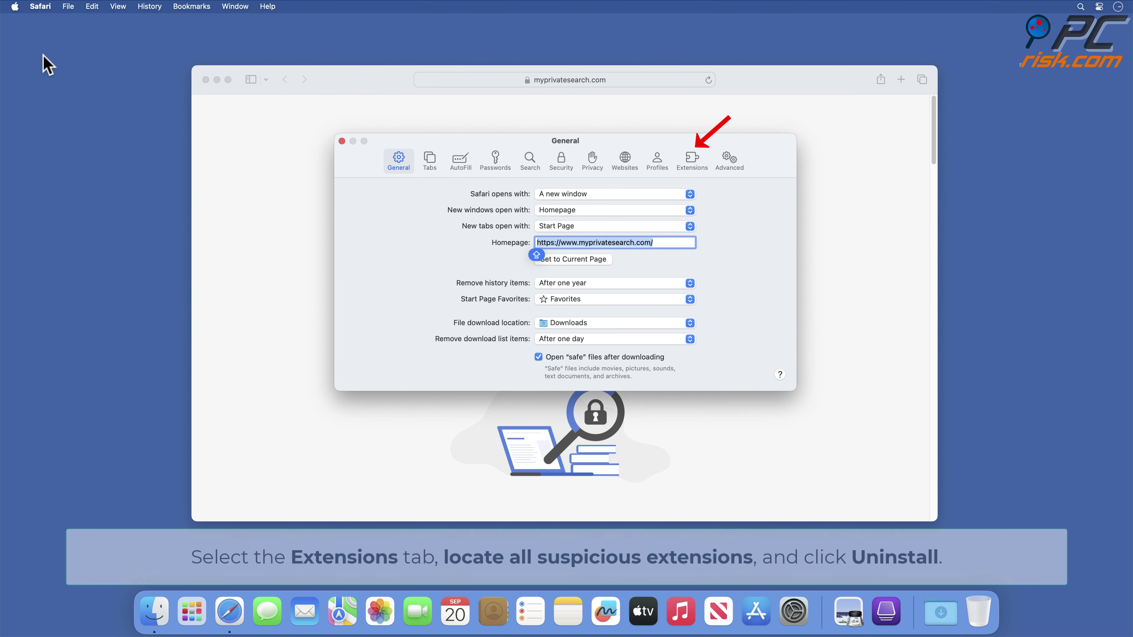
left_click(692, 162)
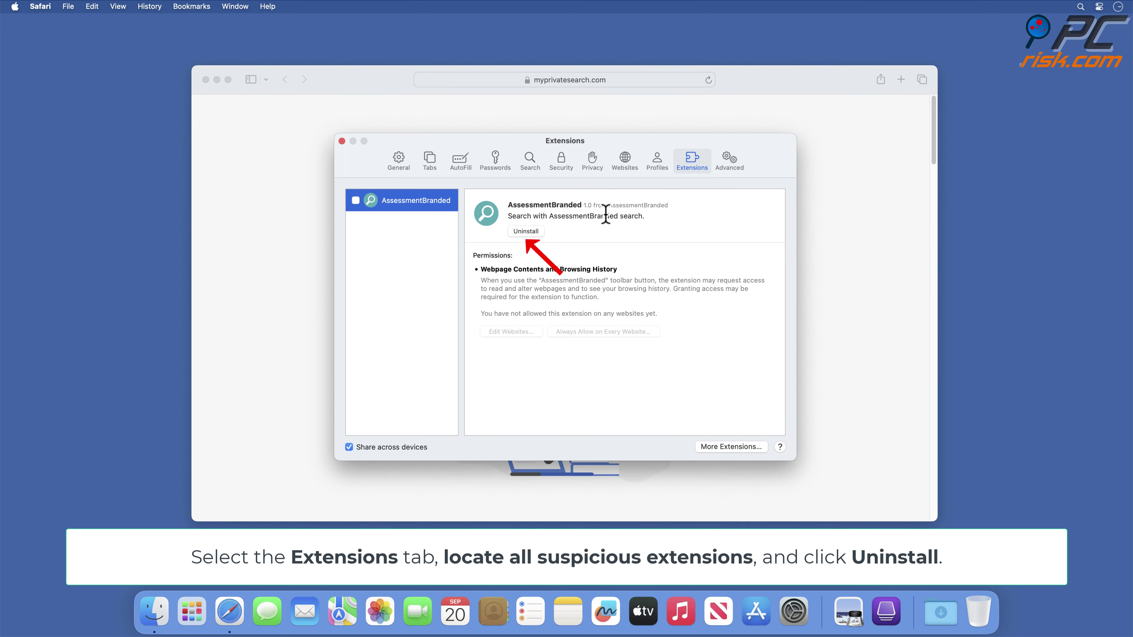
left_click(526, 236)
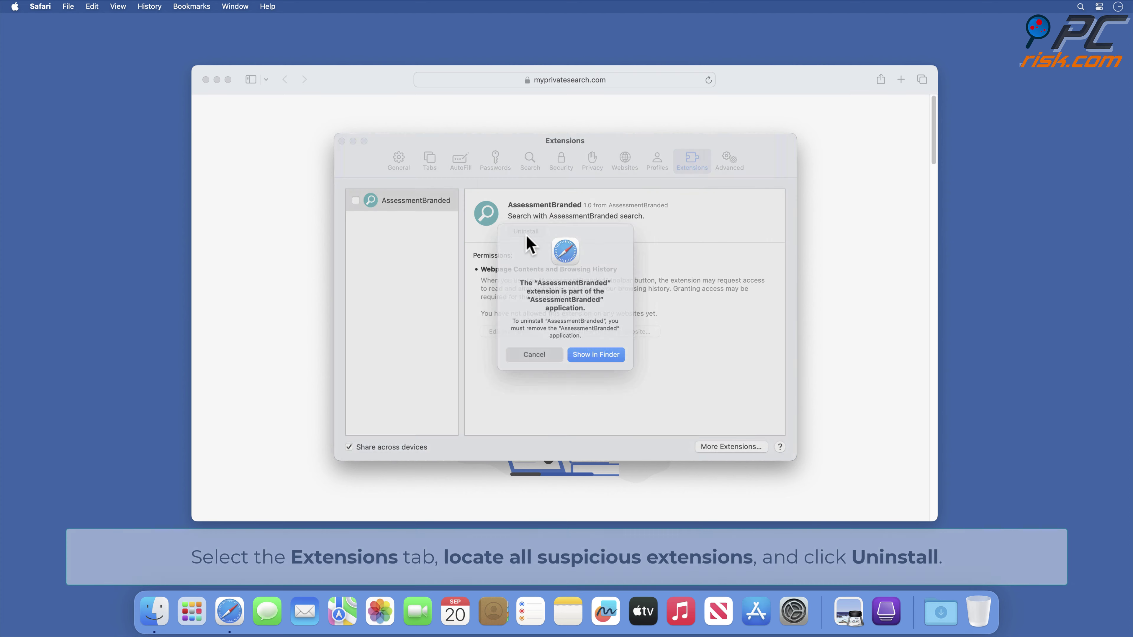
left_click(597, 364)
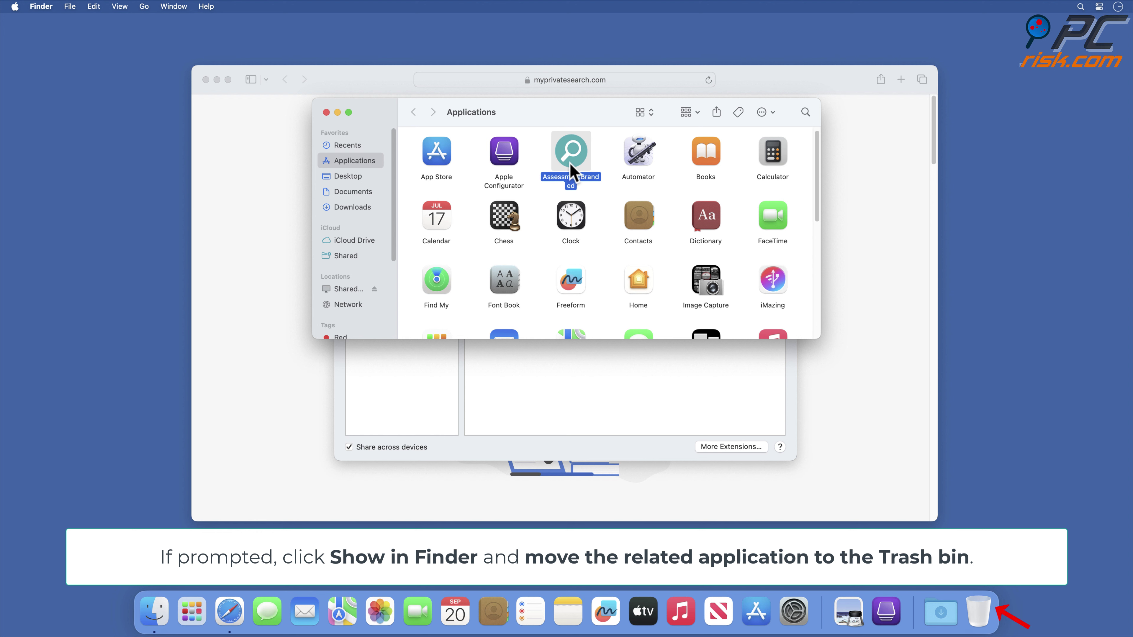
Move the AssessmentBranded app to the Trash, empty the Trash, and close Finder.
left_click_drag(573, 172, 978, 614)
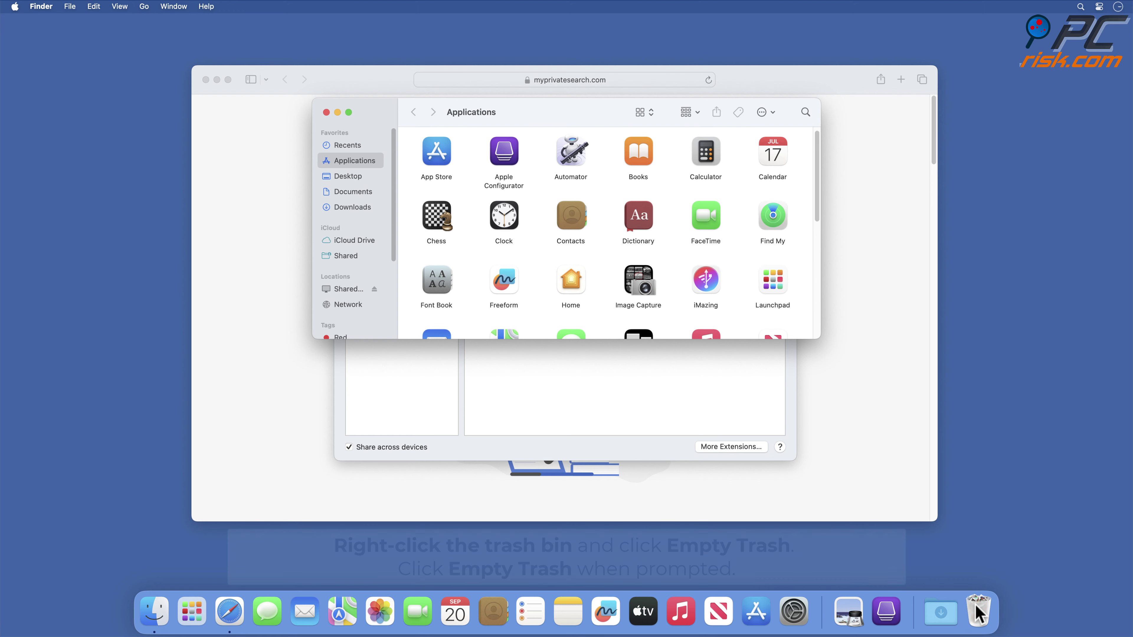
right_click(976, 613)
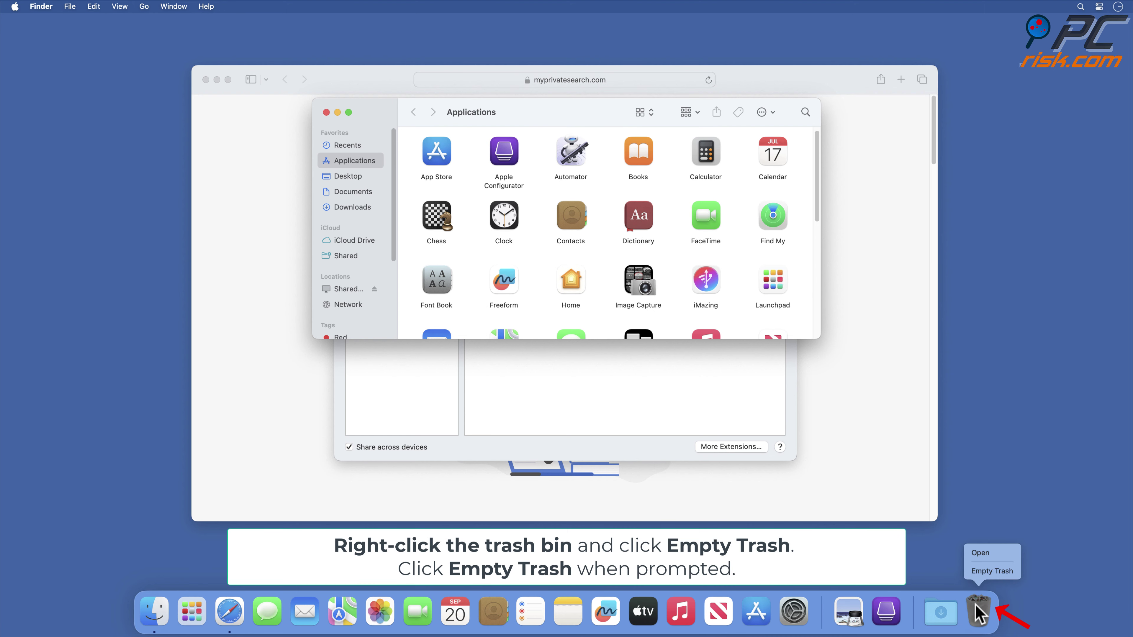
left_click(996, 575)
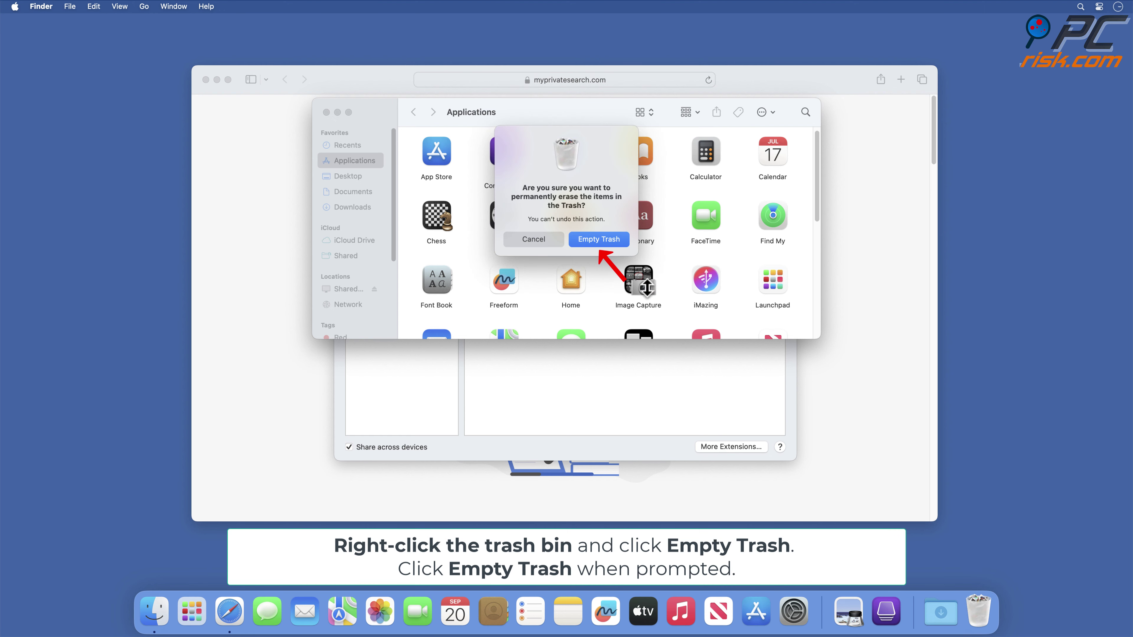
left_click(599, 240)
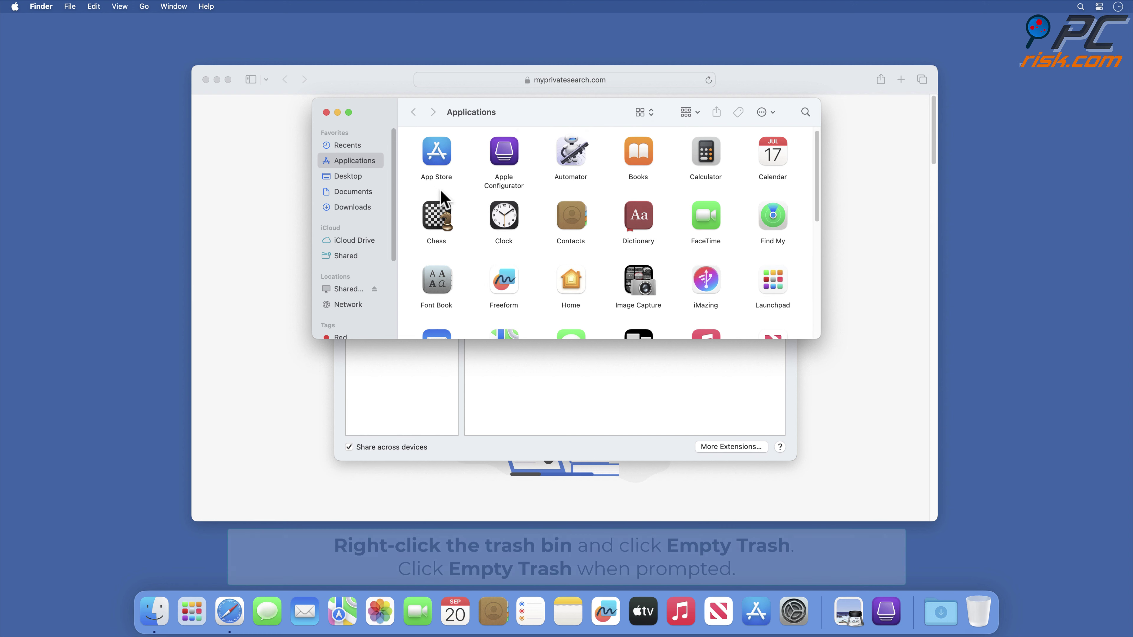
left_click(327, 113)
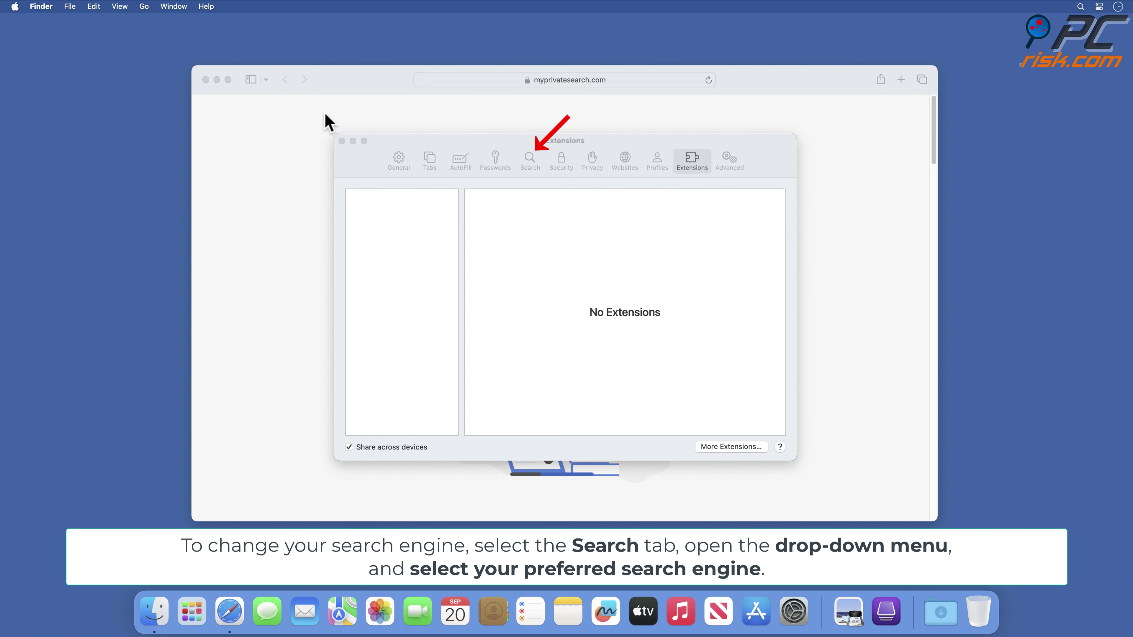
Make DuckDuckGo Safari's search engine.
left_click(530, 172)
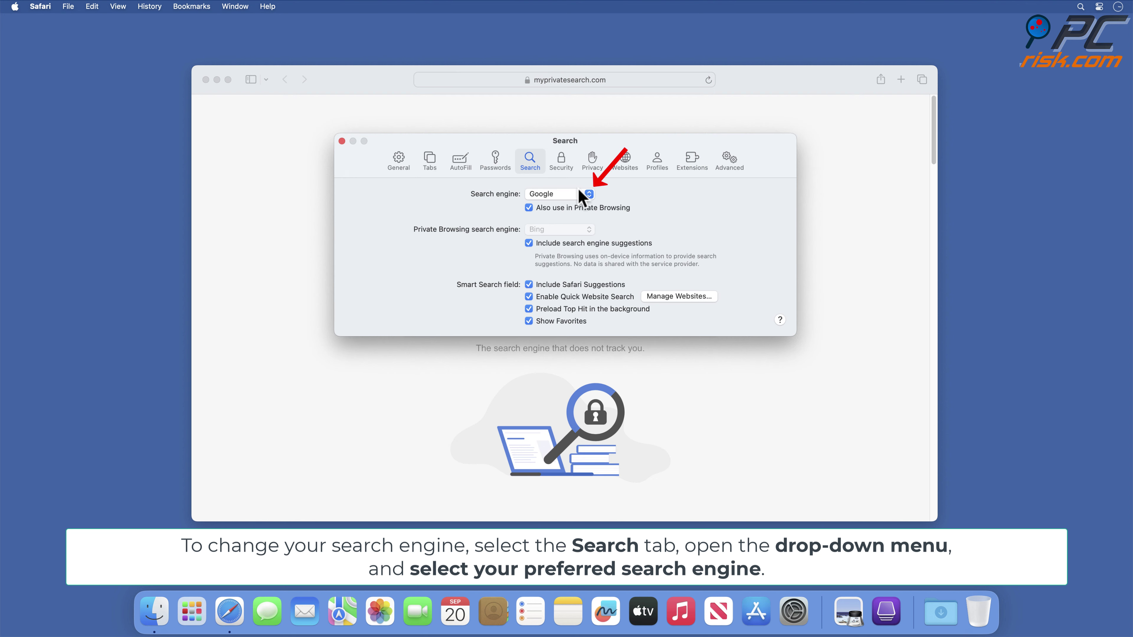
left_click(589, 195)
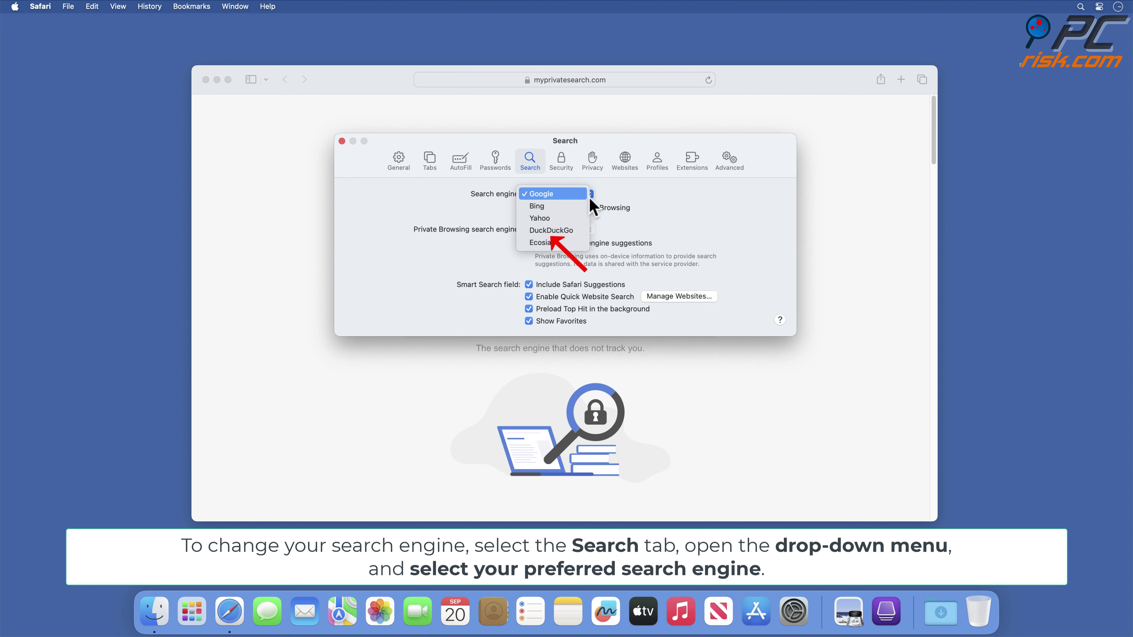
left_click(551, 233)
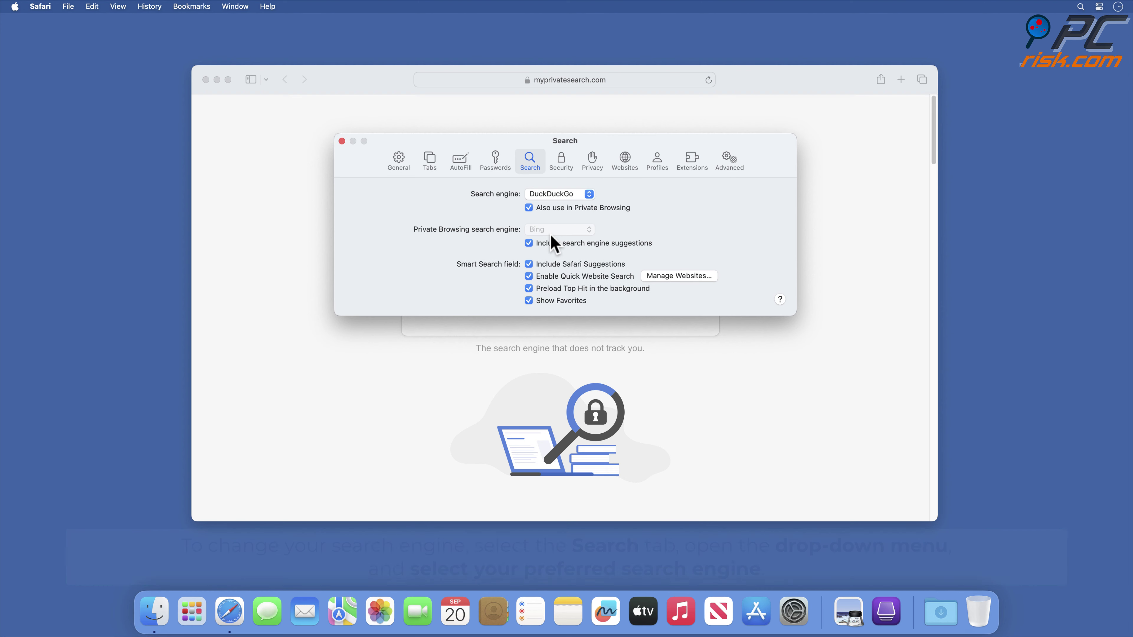
left_click(398, 171)
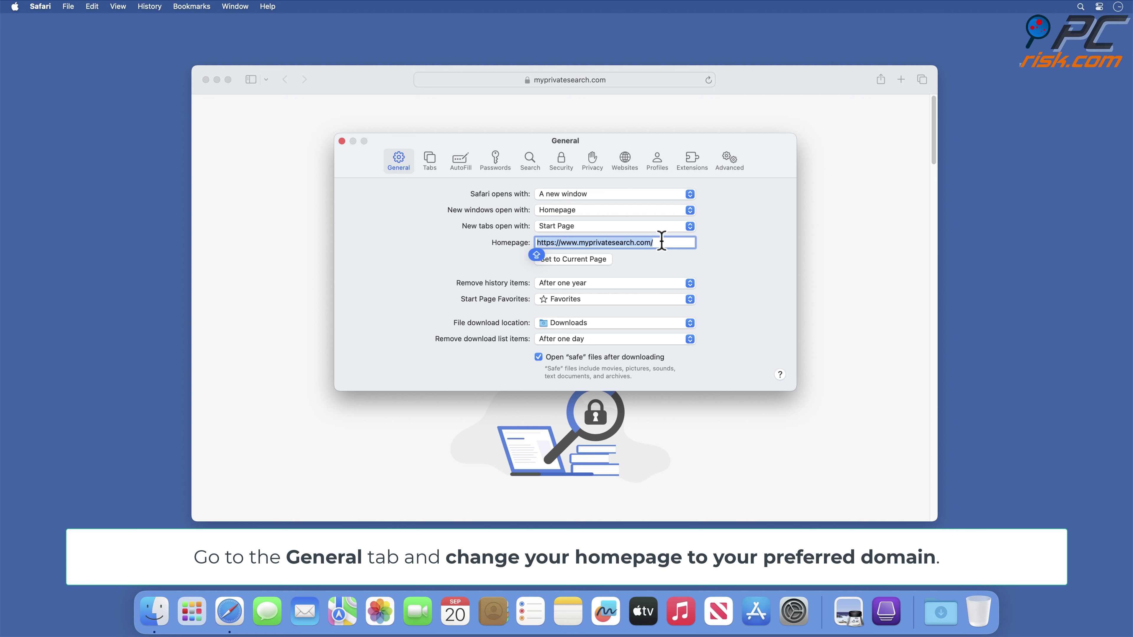
key("BackSpace")
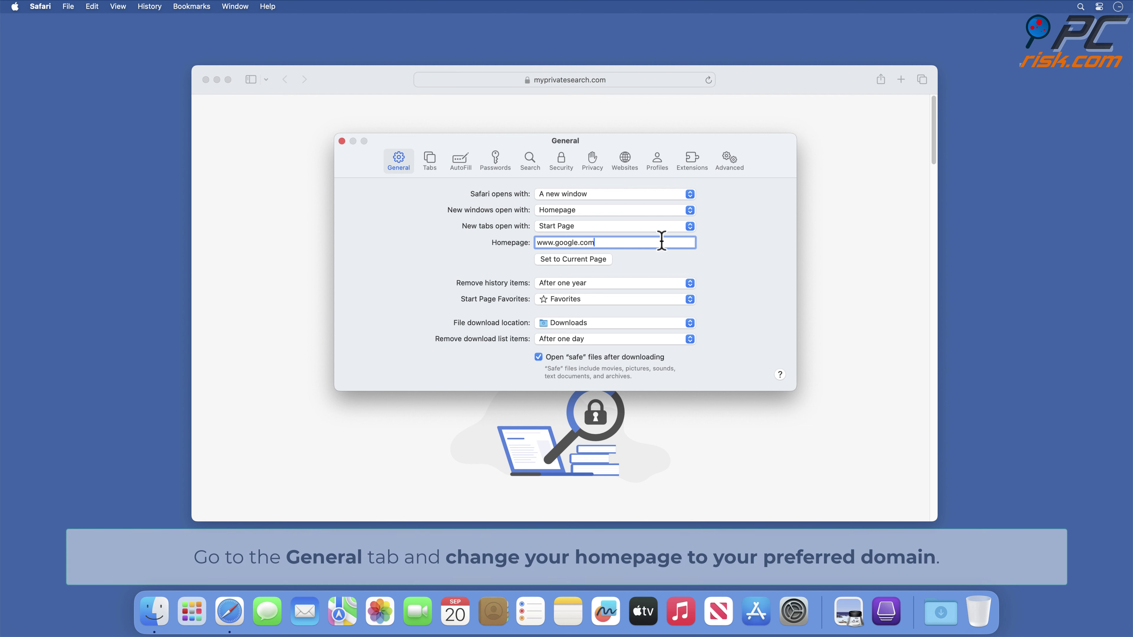
left_click(342, 141)
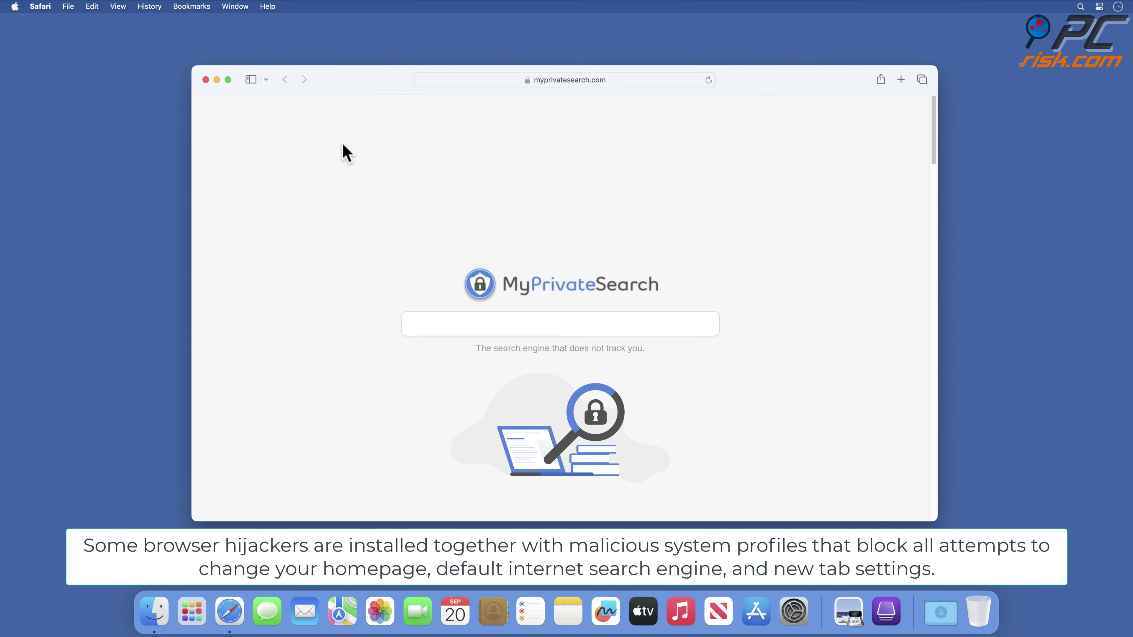
Close Safari and go to Privacy & Security in System Settings.
left_click(205, 80)
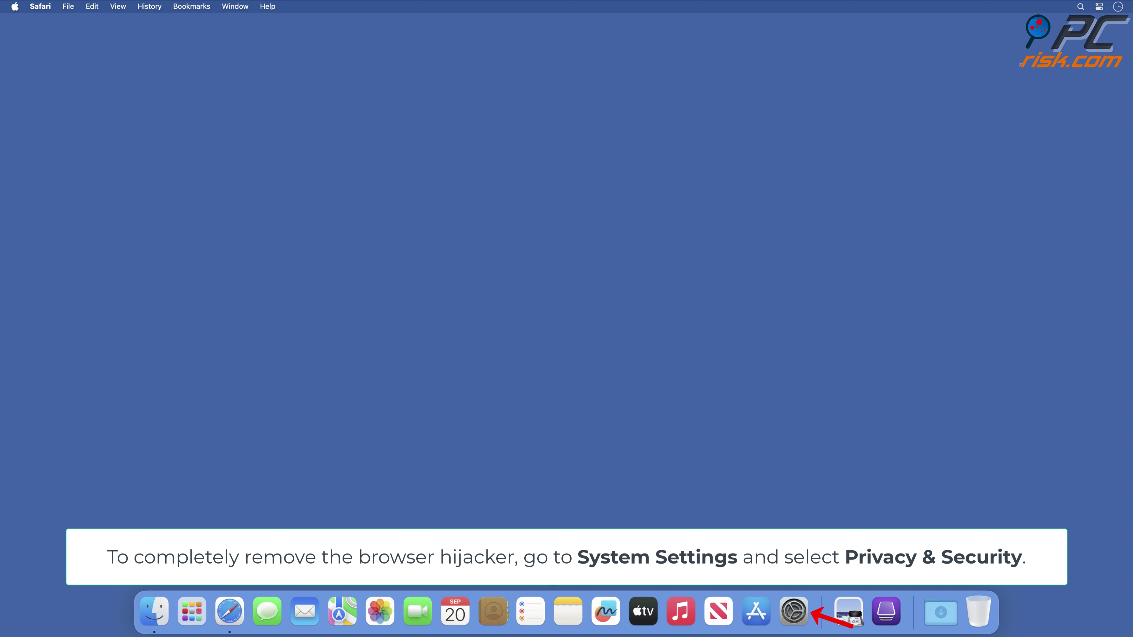
left_click(795, 612)
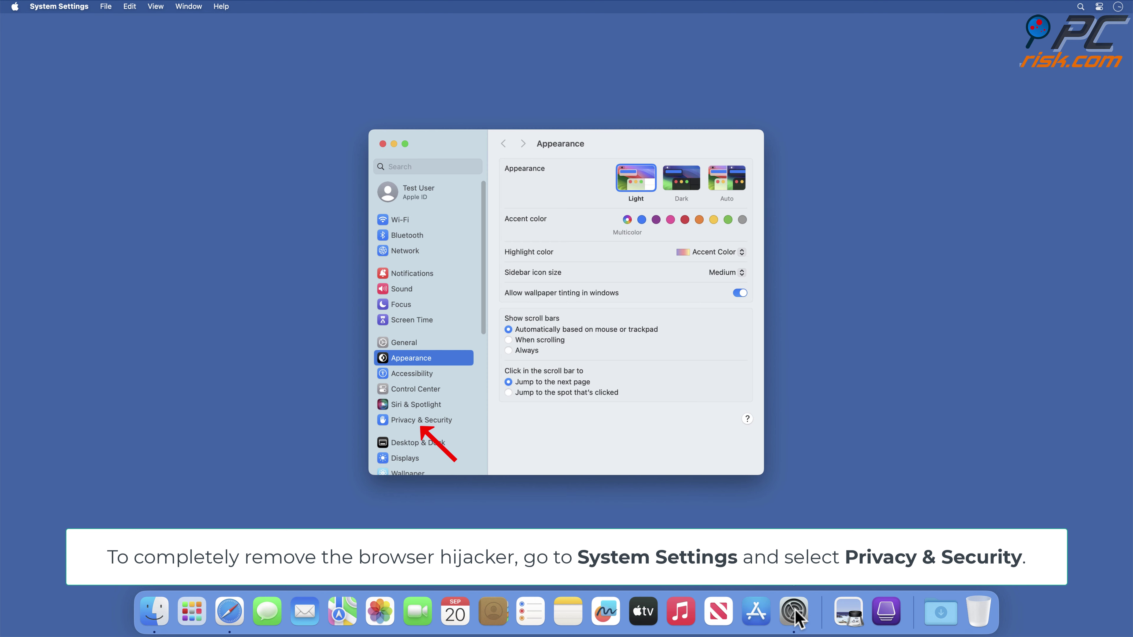
left_click(420, 424)
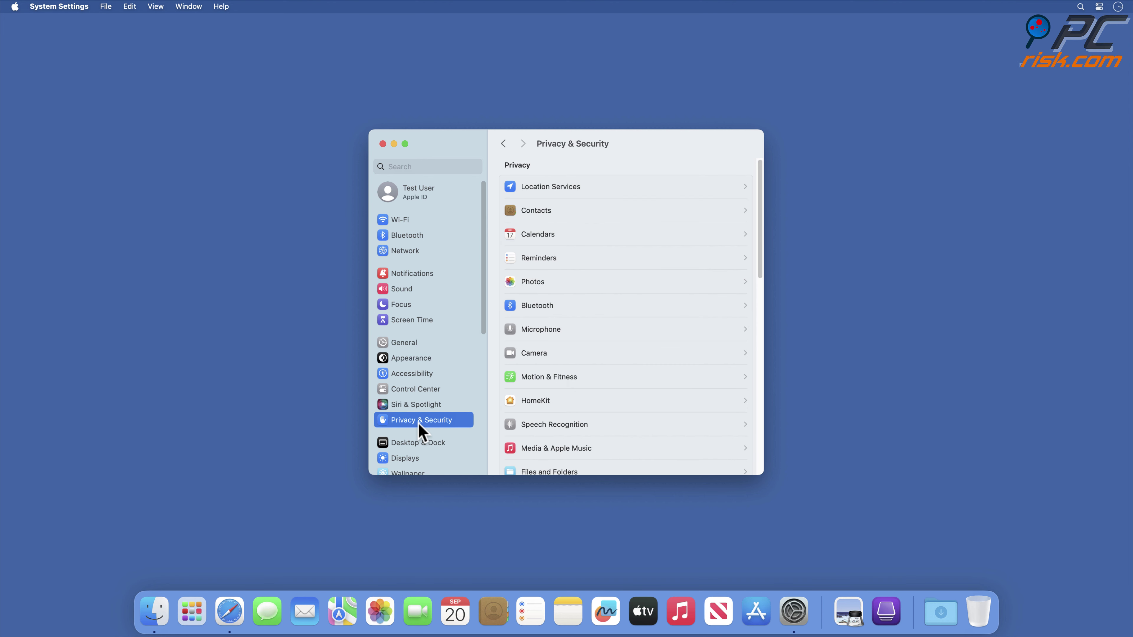
Under Profiles, start removing the Hijacker profile.
scroll(652, 334, "down", 5)
scroll(652, 334, "down", 10)
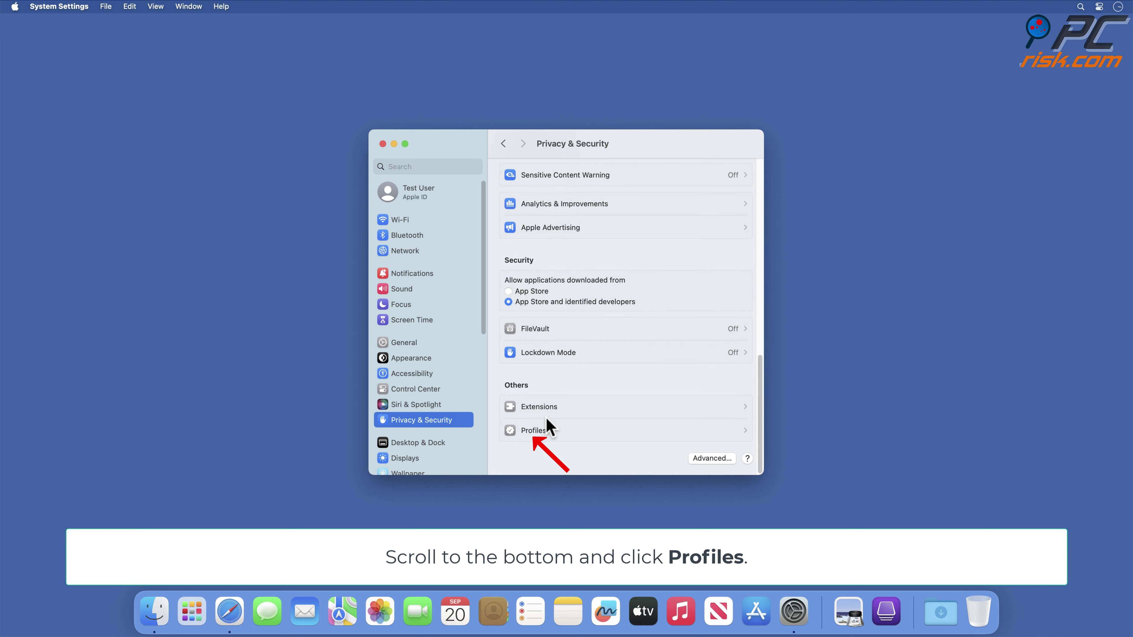
left_click(534, 438)
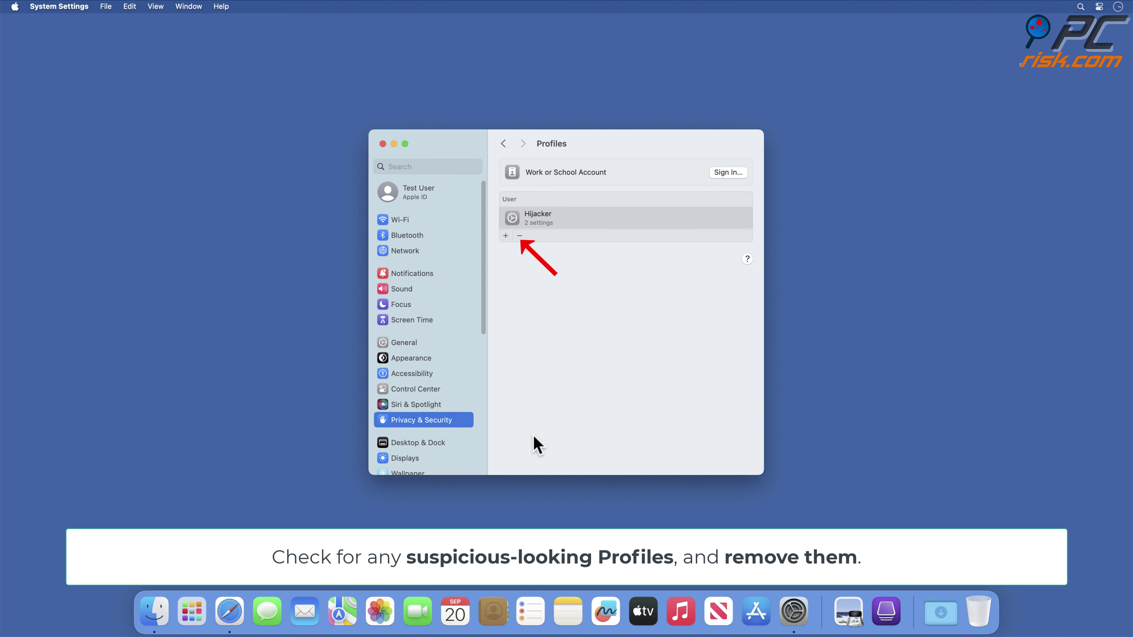
left_click(519, 237)
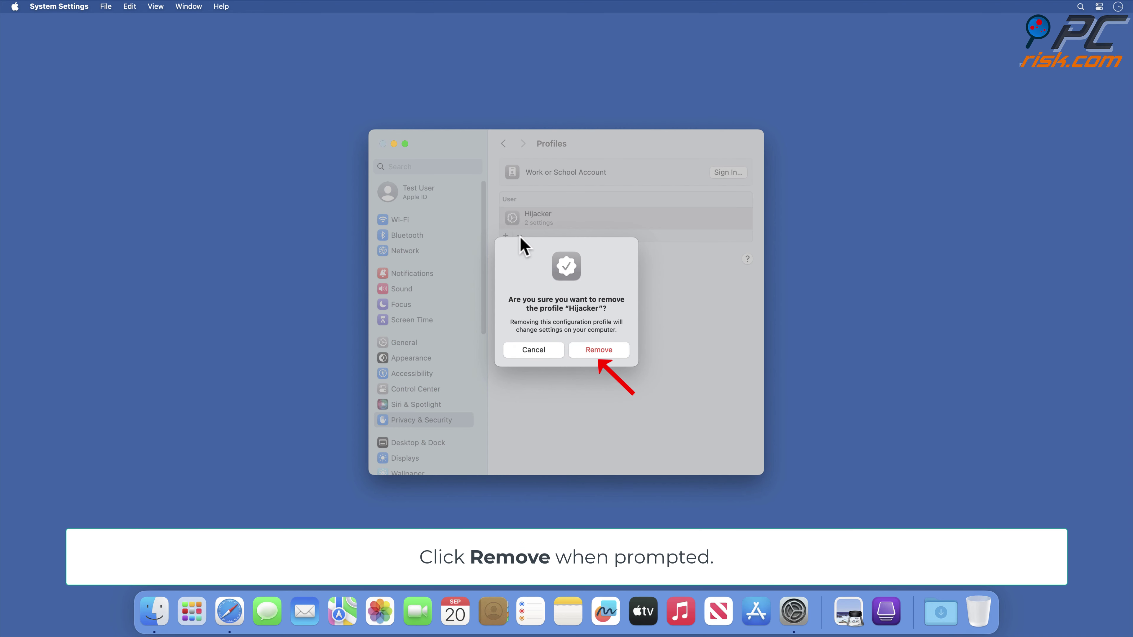